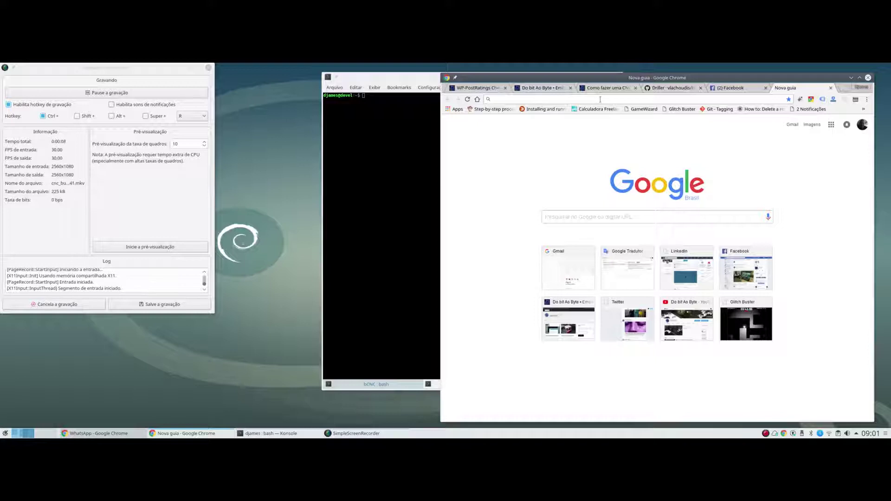
Search Google for "silueta" and show the image results
click(600, 99)
text(silueta)
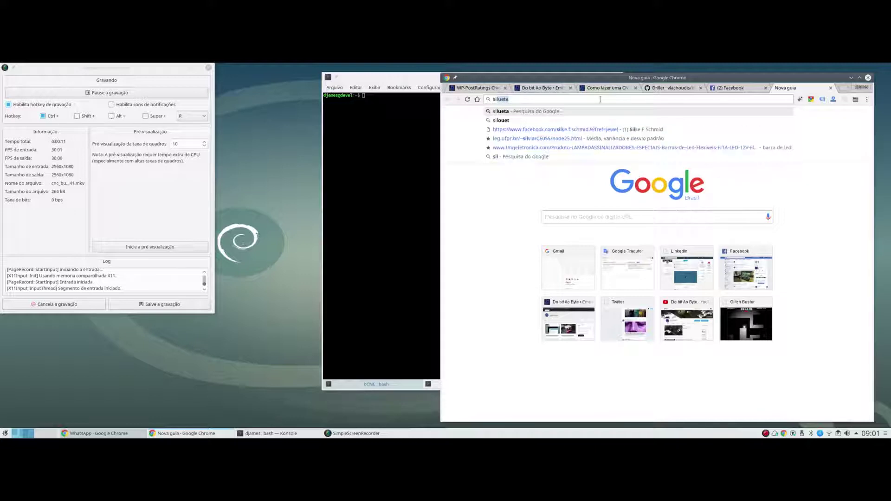
key(Return)
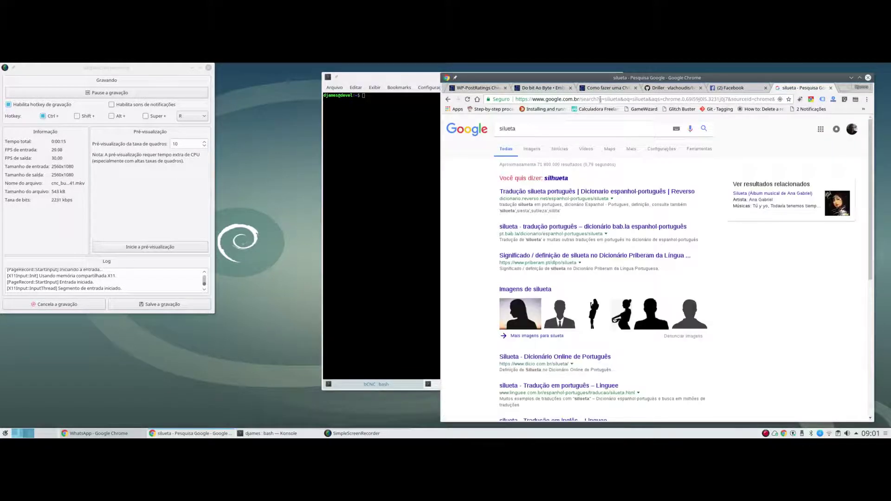
click(532, 149)
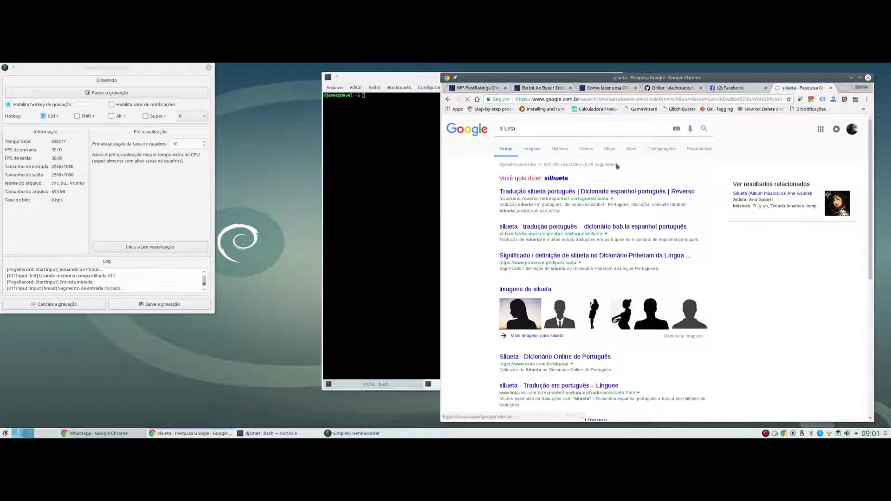
Find the Mickey Mouse silhouette among the image results and open the image at full size
scroll(731, 206, down, 5)
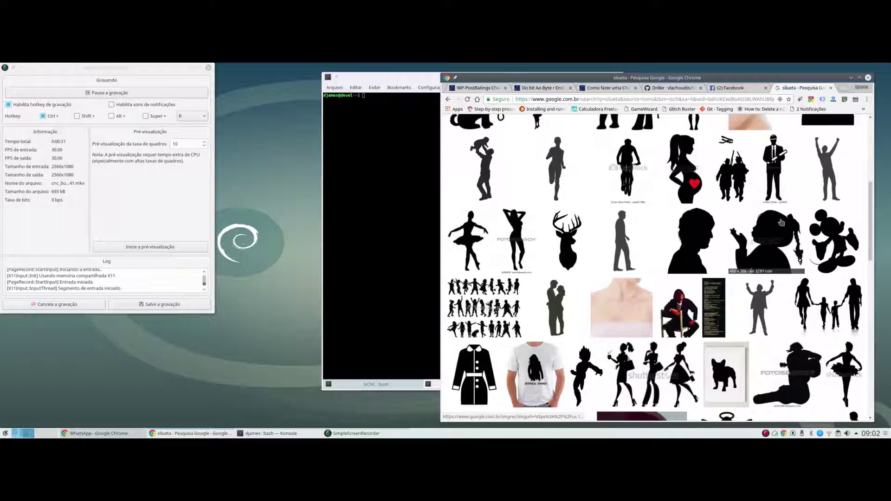
scroll(781, 222, down, 1)
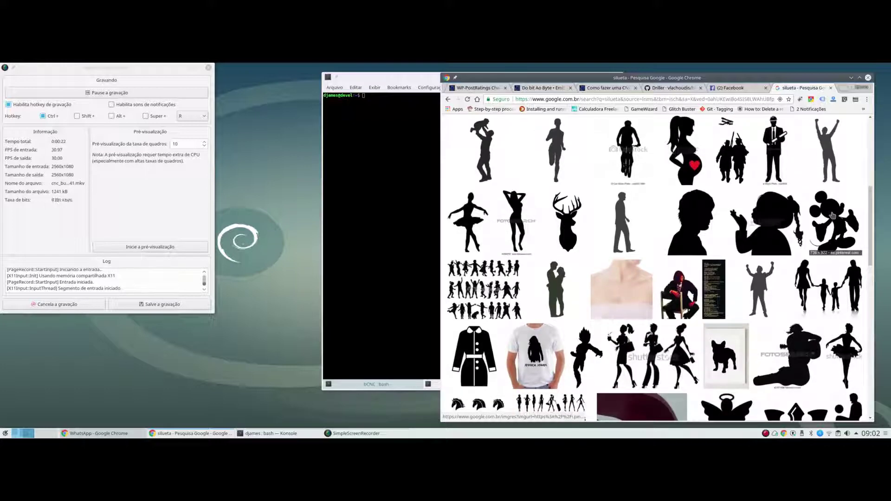
click(832, 214)
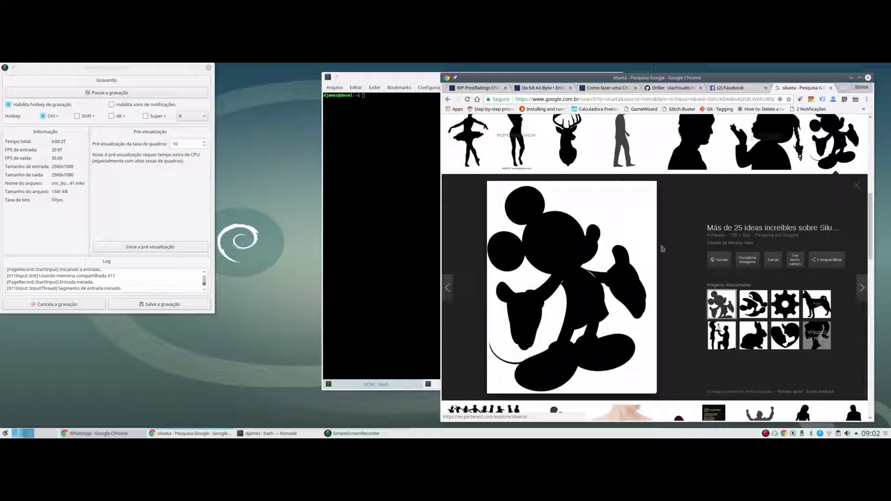
click(747, 261)
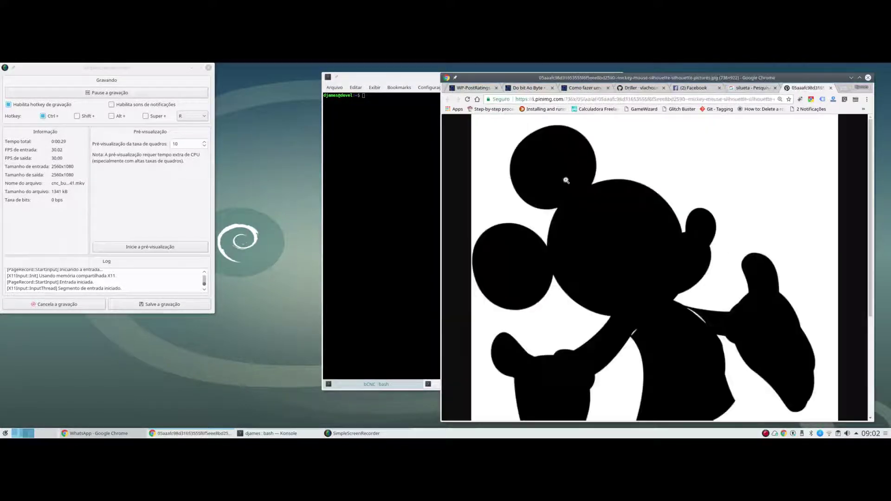
Save the Mickey Mouse silhouette image in the Home folder as mickey.jpg
right_click(630, 213)
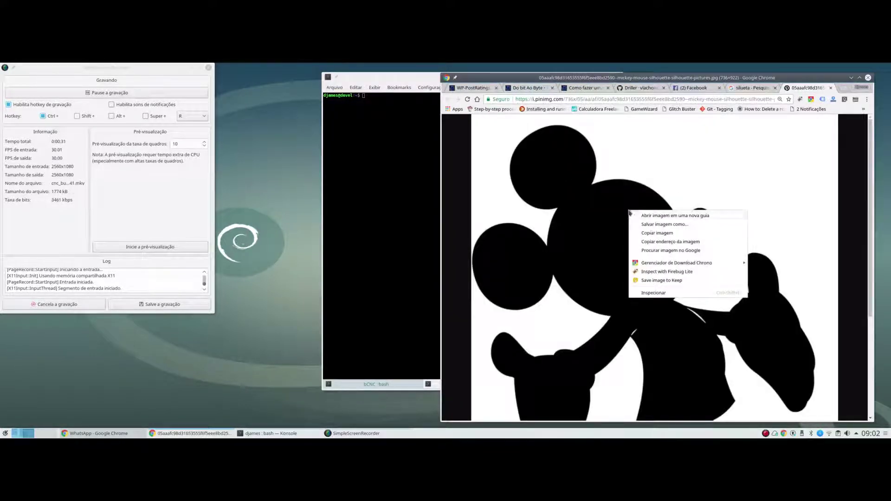
click(664, 224)
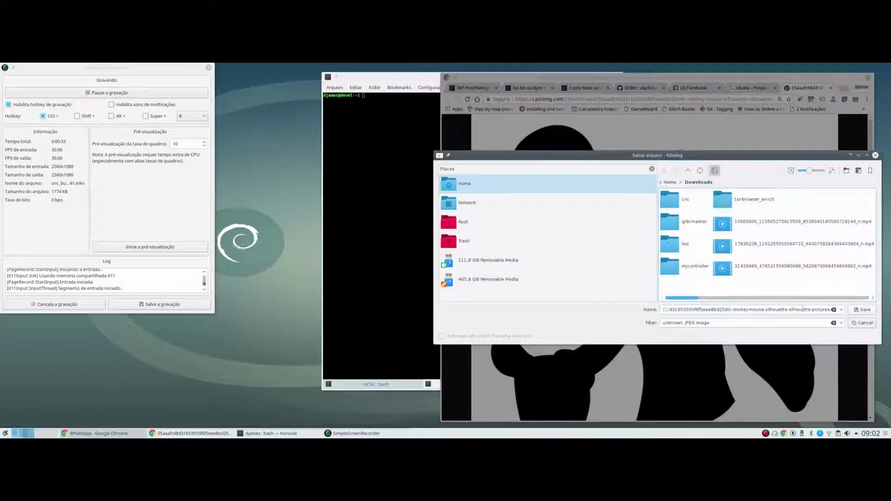
click(671, 183)
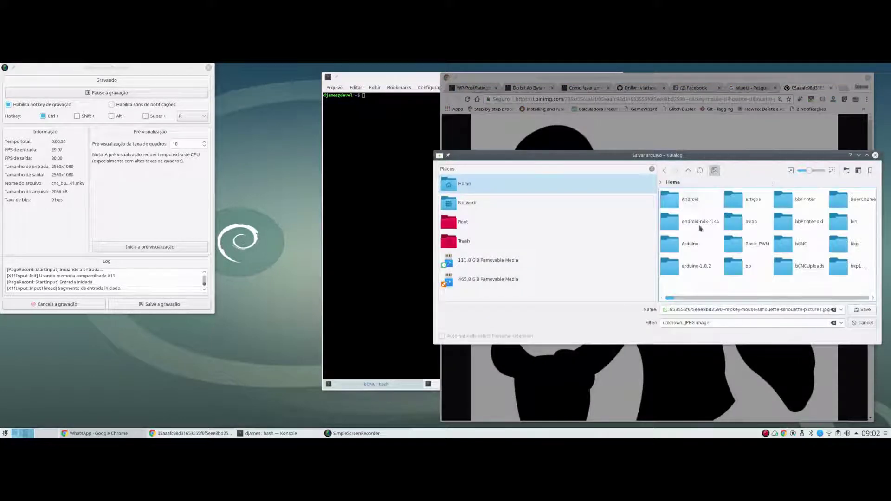
drag(821, 310, 549, 310)
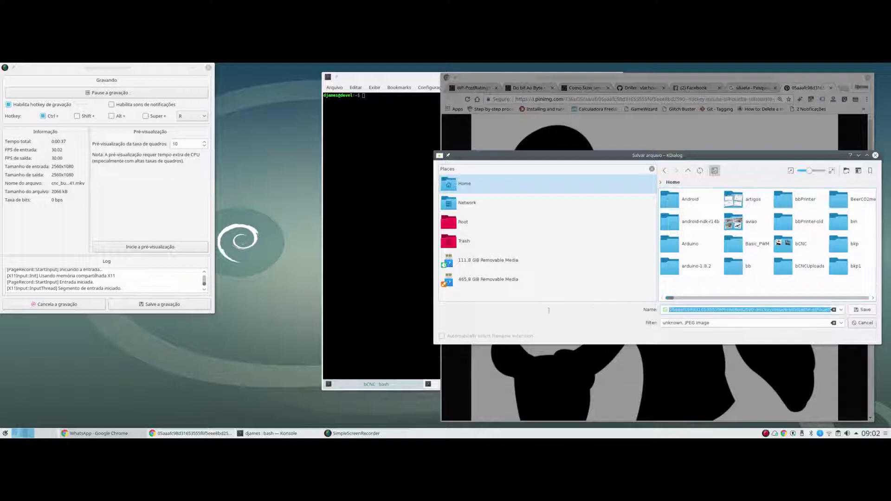
text(mickey.jpg)
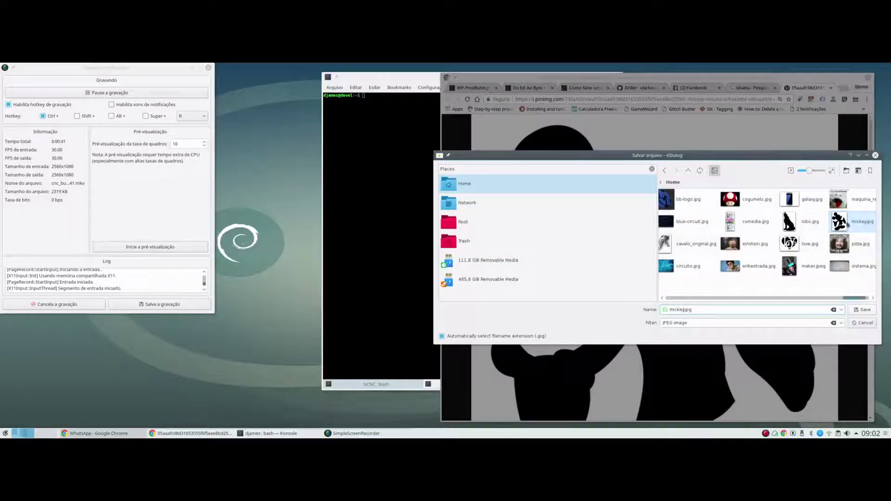
click(859, 310)
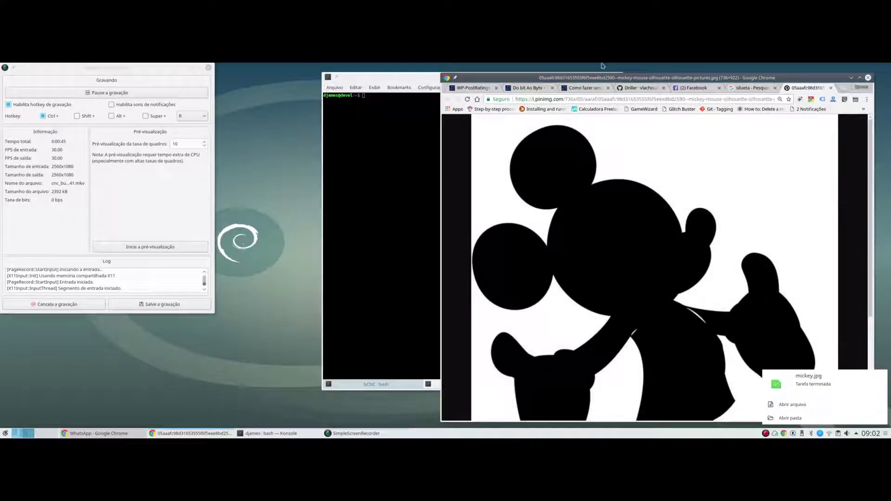
Minimize the browser window and launch Inkscape
click(852, 78)
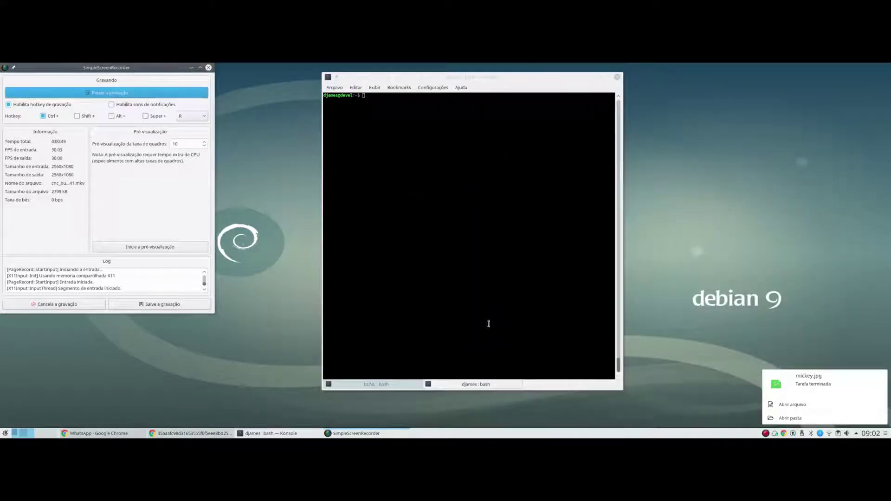
click(535, 268)
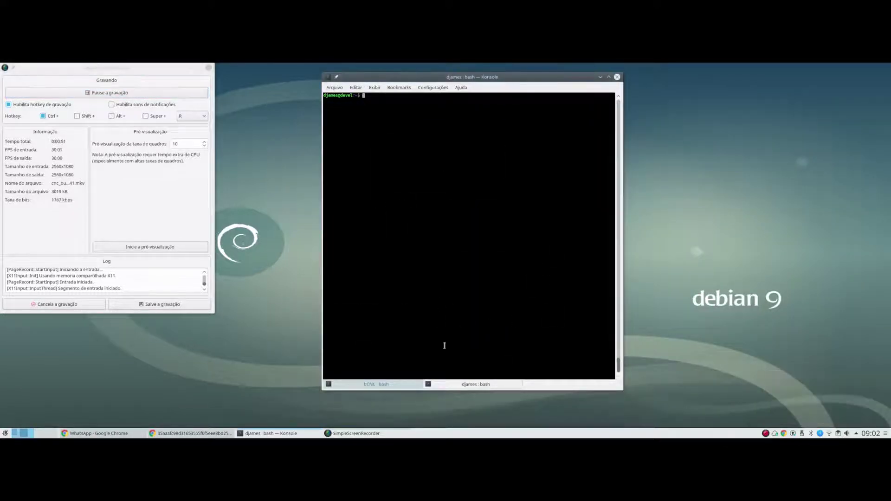
key(alt+F2)
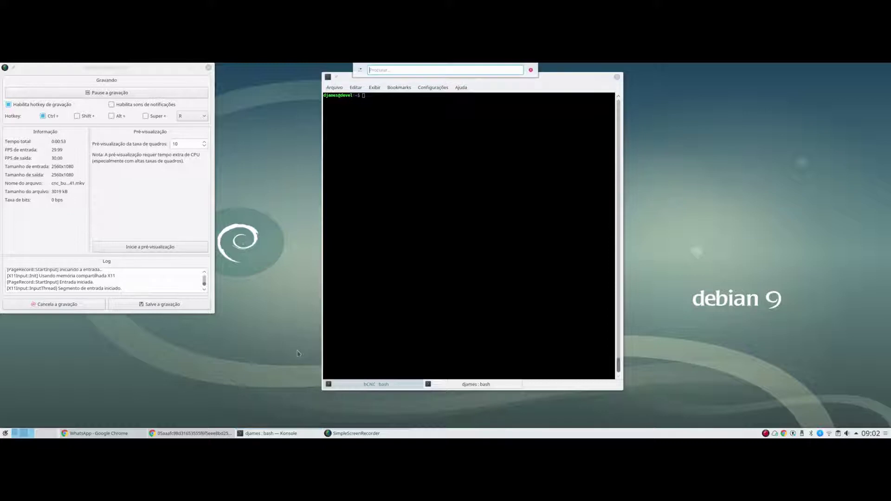
text(inkscape)
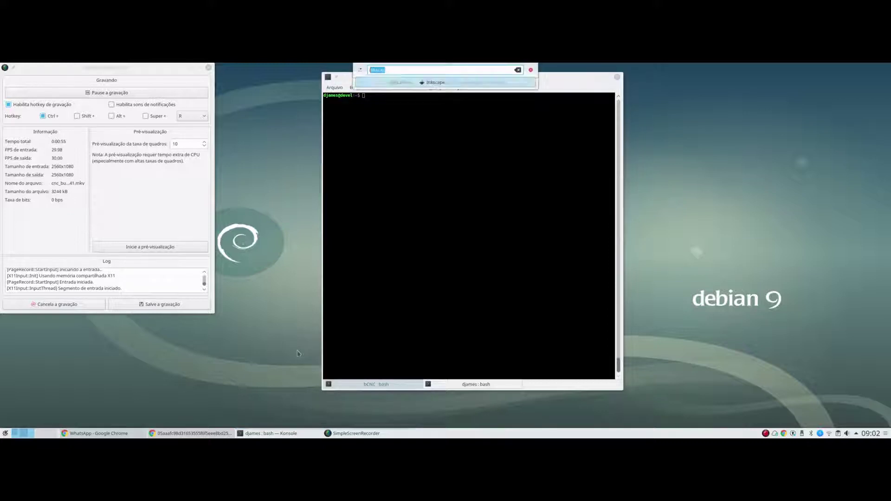
key(Return)
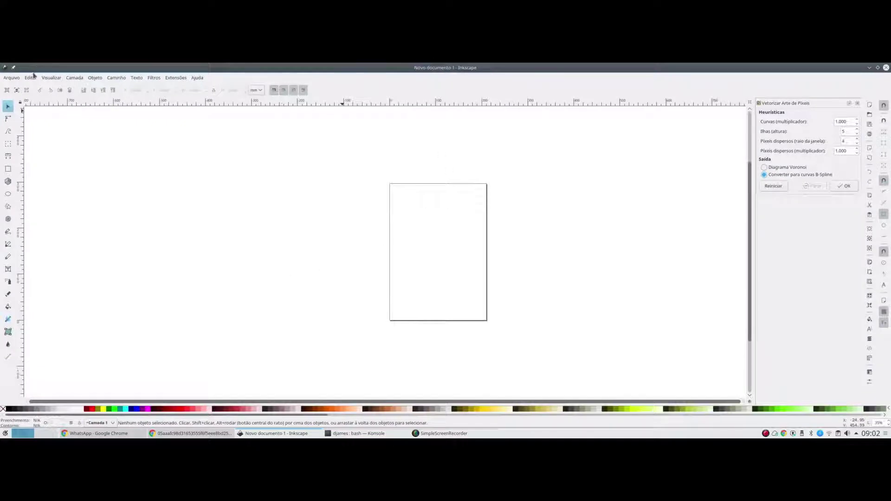
Open mickey.jpg from the home folder, accepting the default image import options
click(13, 78)
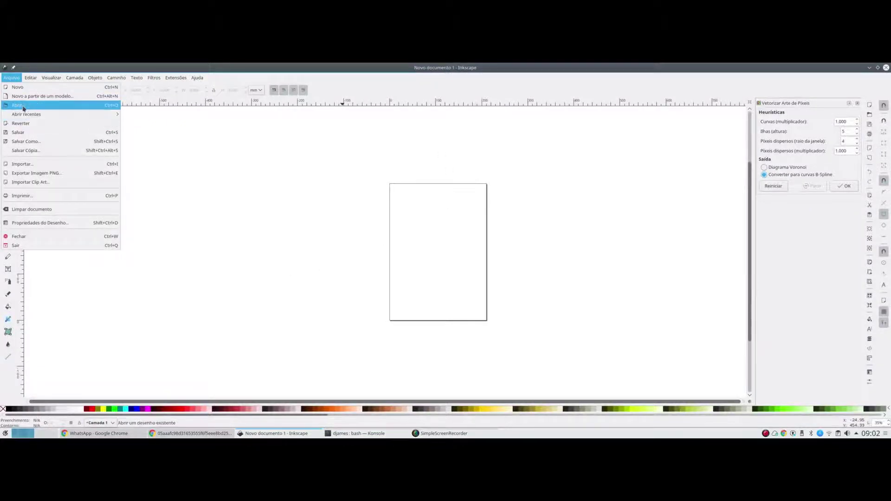
click(21, 105)
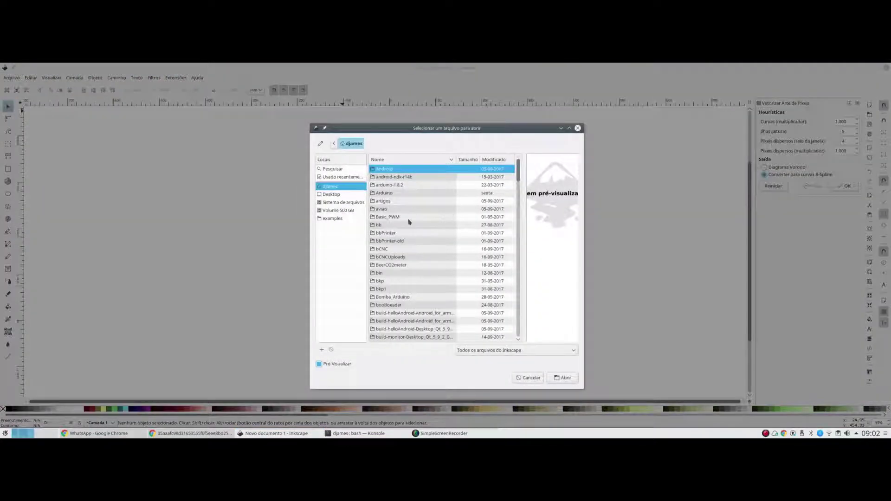
text(mick)
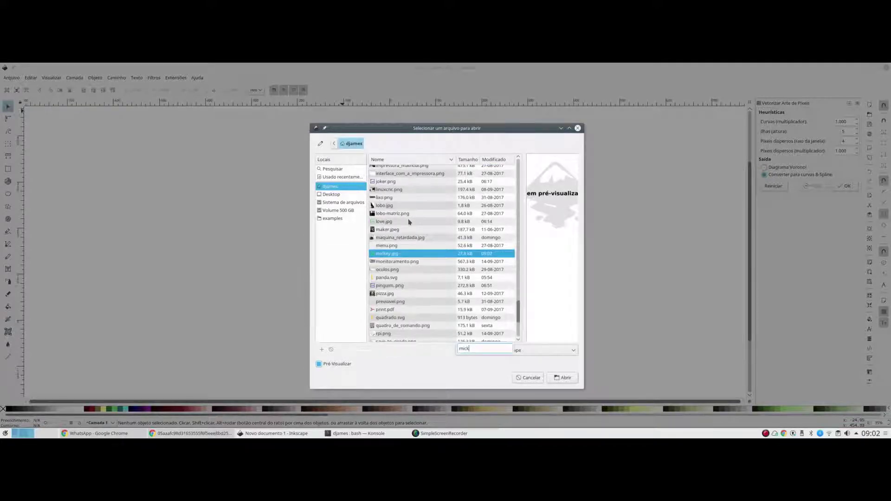
click(397, 258)
click(569, 376)
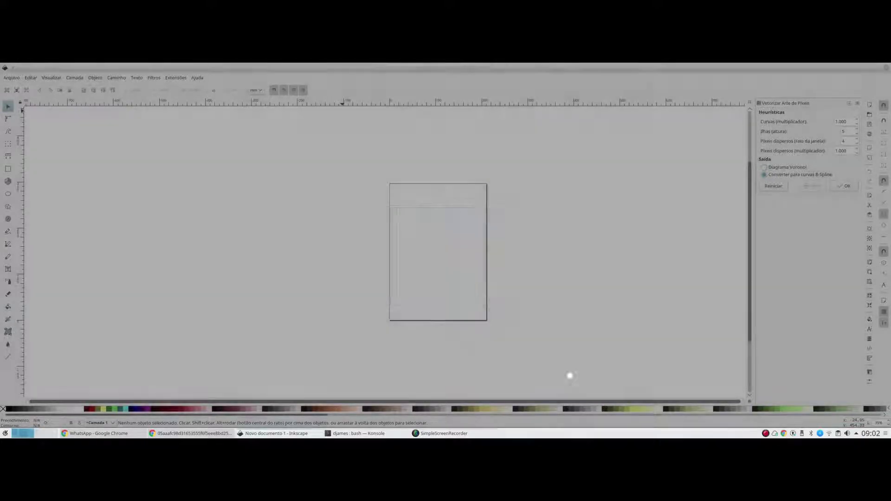
click(504, 296)
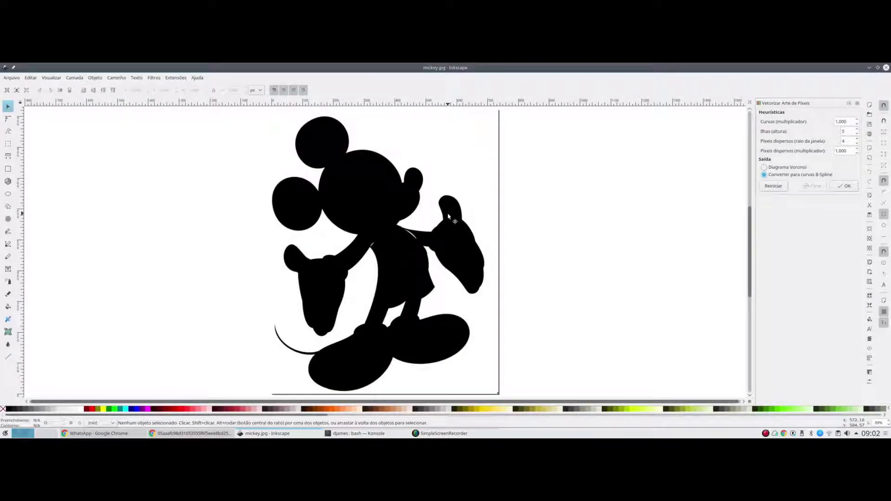
Scale the Mickey image down to about 40 × 50 px, keeping it at the page's upper-left corner
click(458, 263)
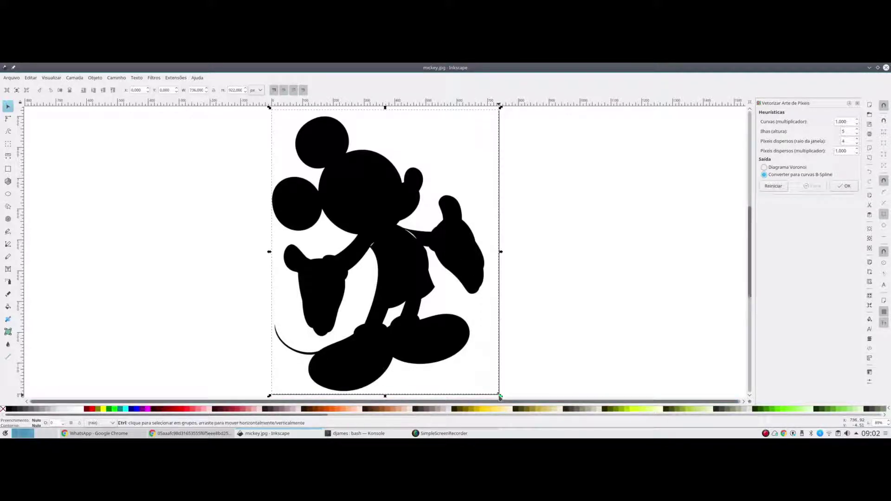
drag(500, 396, 354, 136)
scroll(280, 187, up, 5)
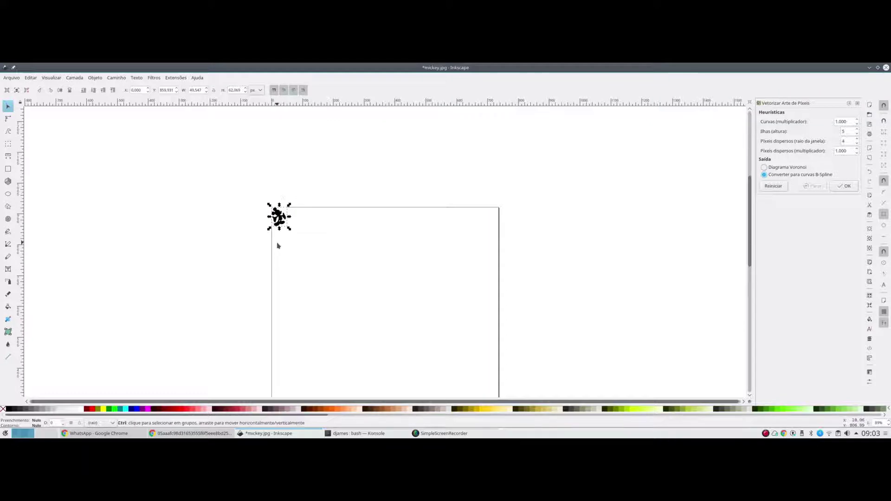
scroll(276, 245, up, 7)
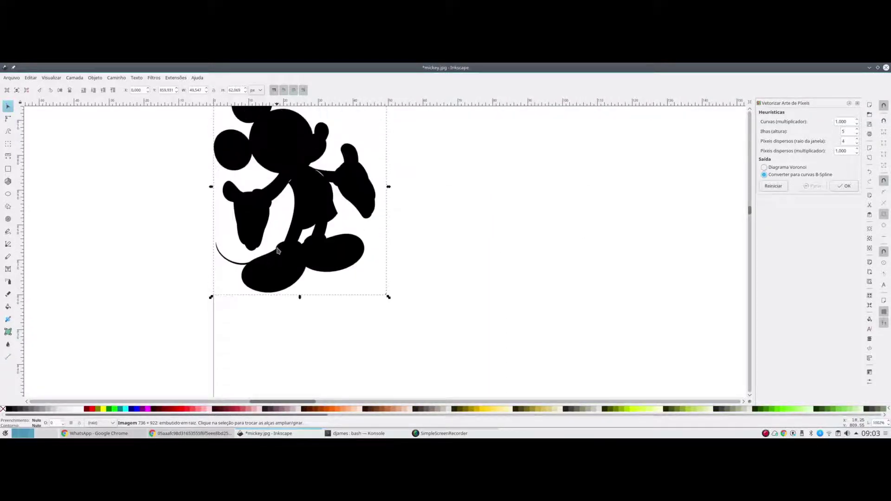
drag(388, 298, 356, 275)
Remove the stray horizontal guide at the image's lower edge and scale the image down to about 23 × 29 px
drag(320, 103, 307, 255)
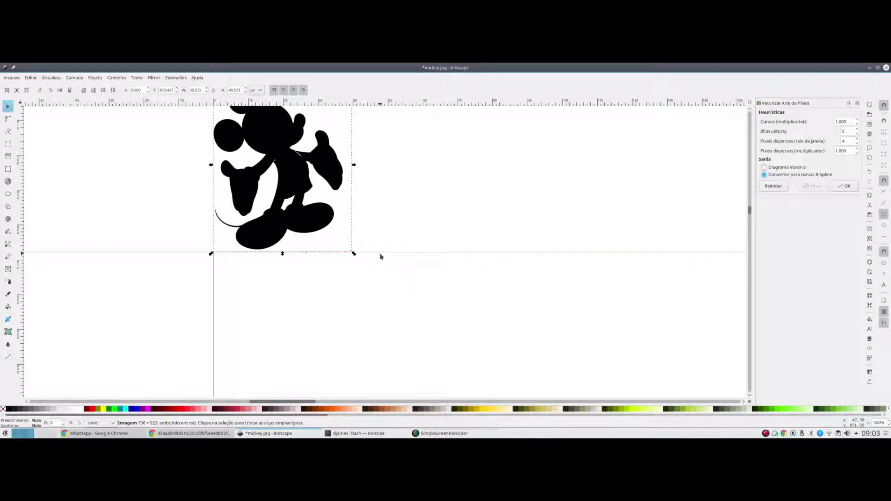
key(Delete)
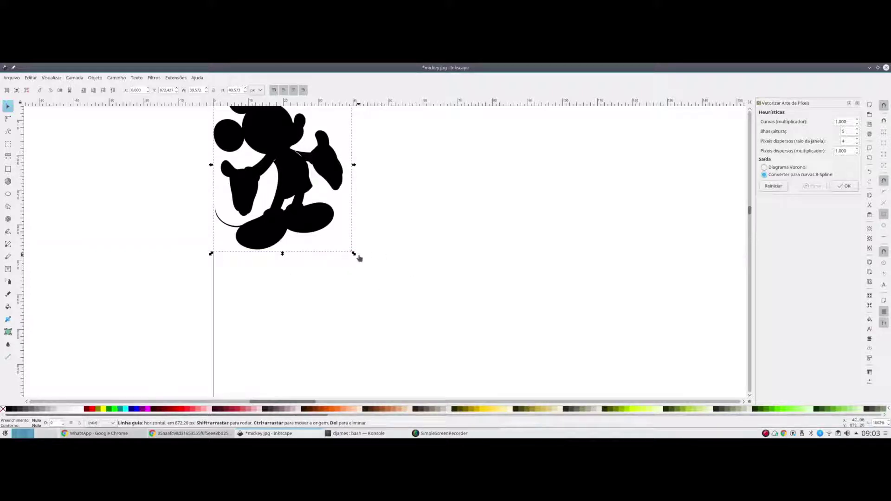
drag(354, 254, 310, 193)
scroll(318, 207, up, 3)
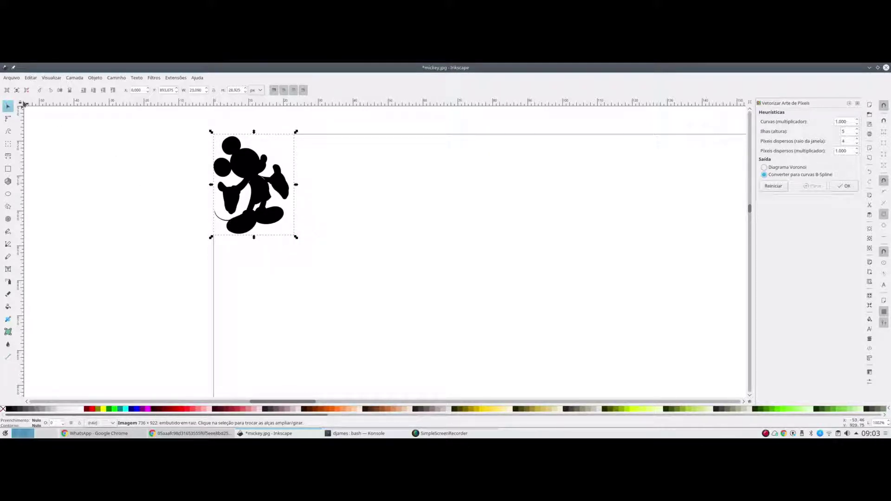
Lock all guides and delete the stray 45-degree guide near the rulers' corner
click(20, 104)
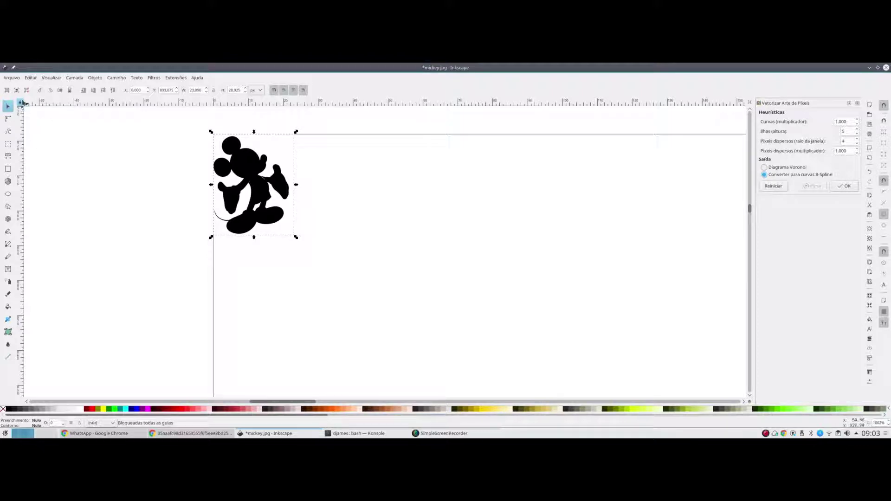
drag(20, 102, 52, 148)
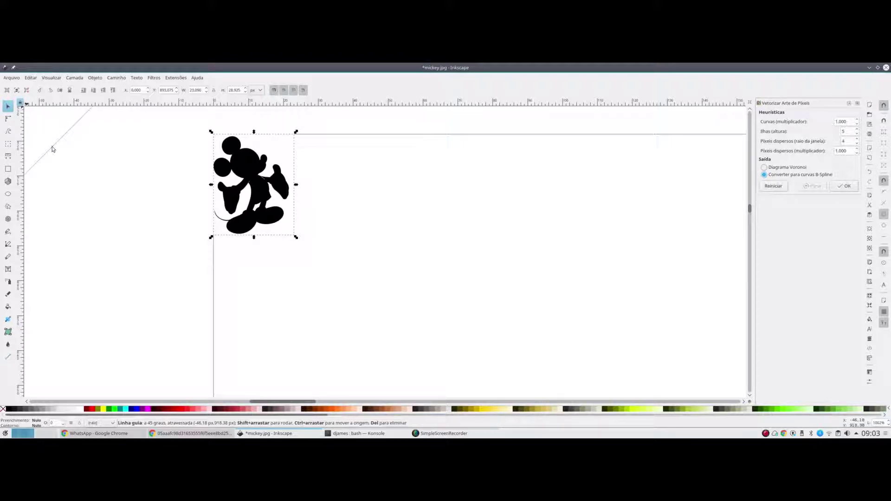
key(Delete)
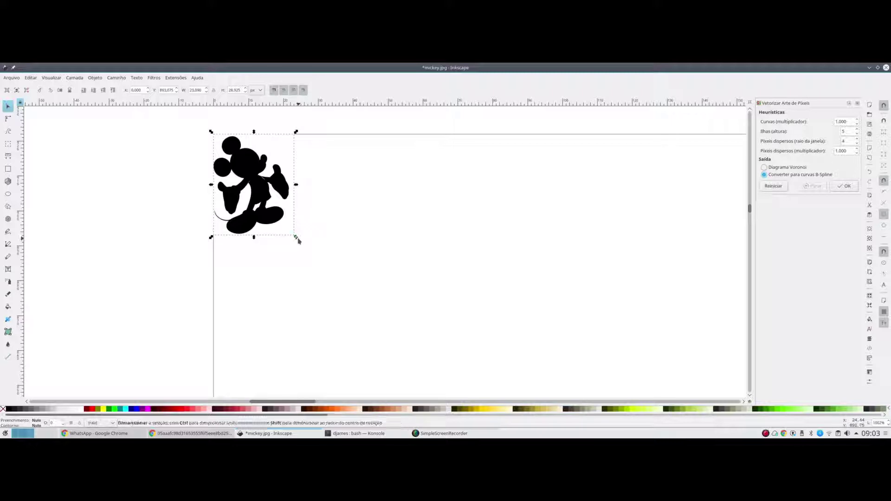
Scale the Mickey image up to about 30 × 37 px, keeping it at the page's upper-left corner
drag(298, 240, 340, 270)
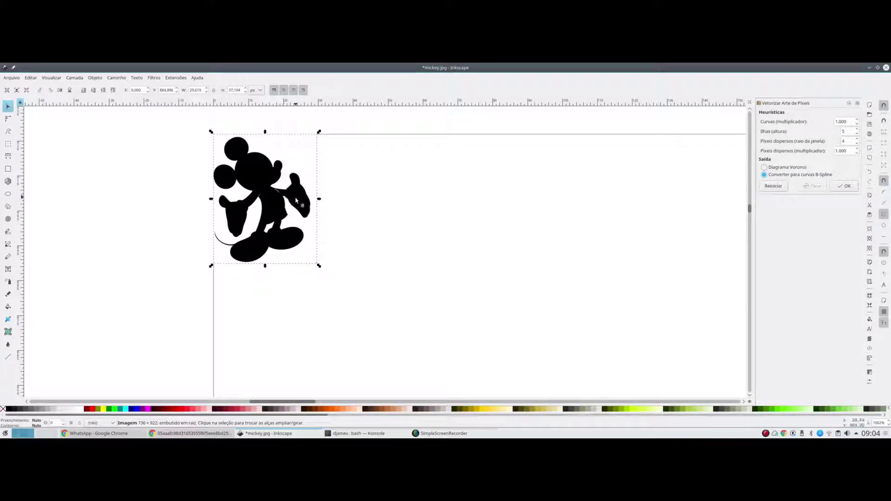
right_click(259, 175)
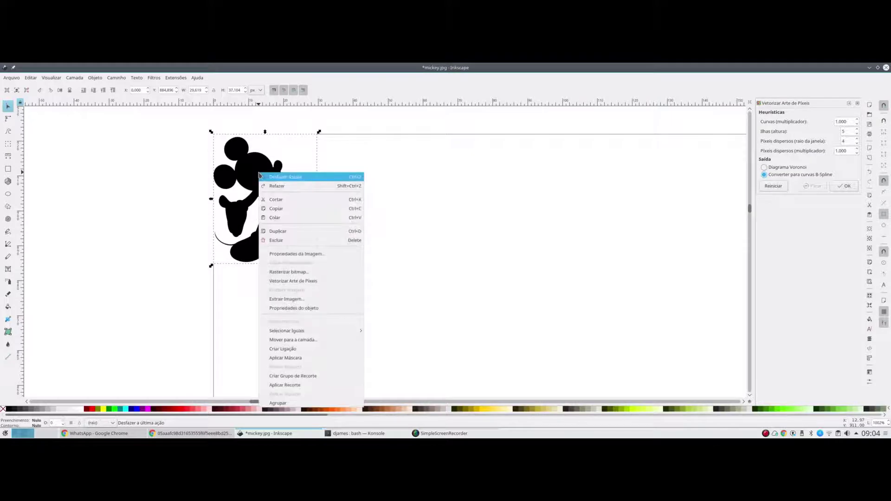
click(381, 153)
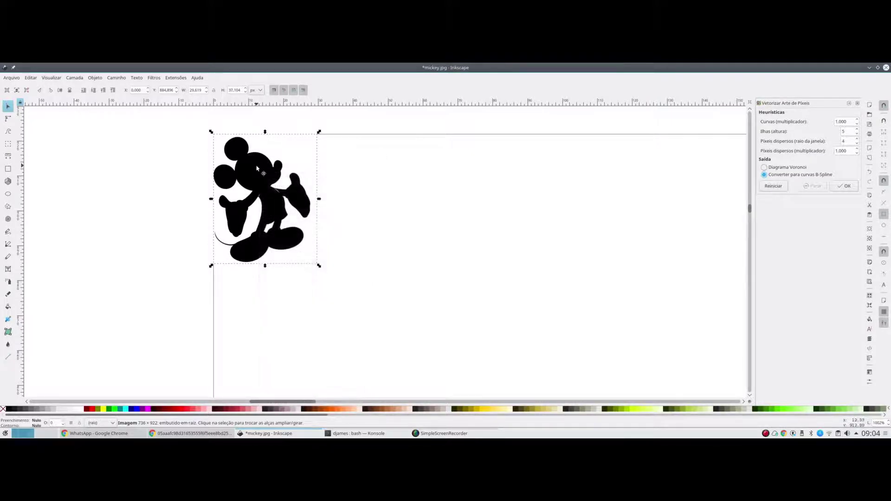
Start tracing the Mickey image as a bitmap, using edge detection with the live preview enabled
right_click(258, 166)
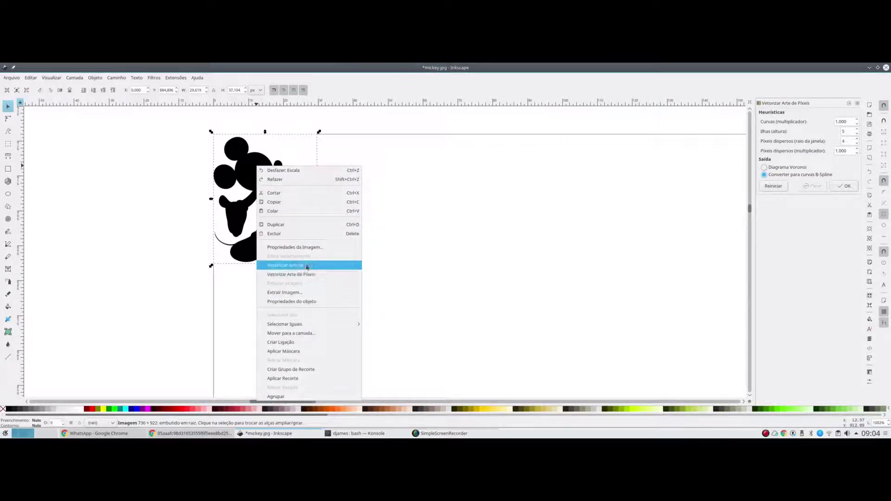
click(308, 265)
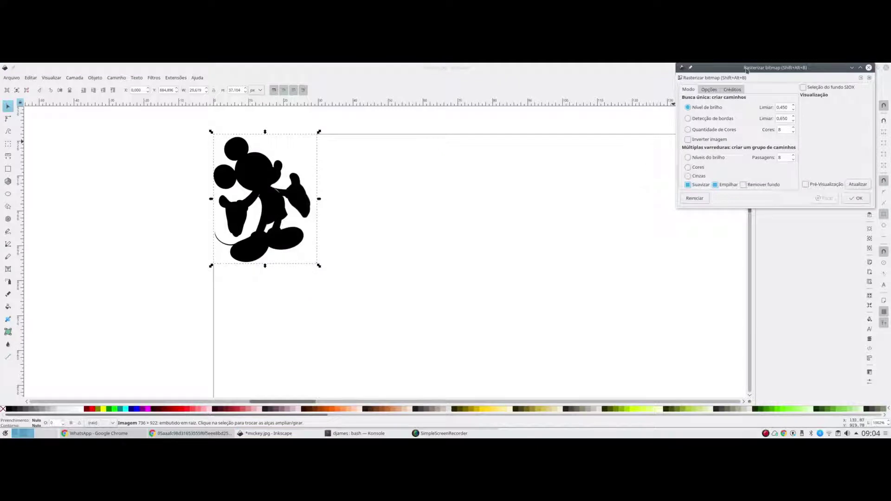
drag(747, 70, 532, 144)
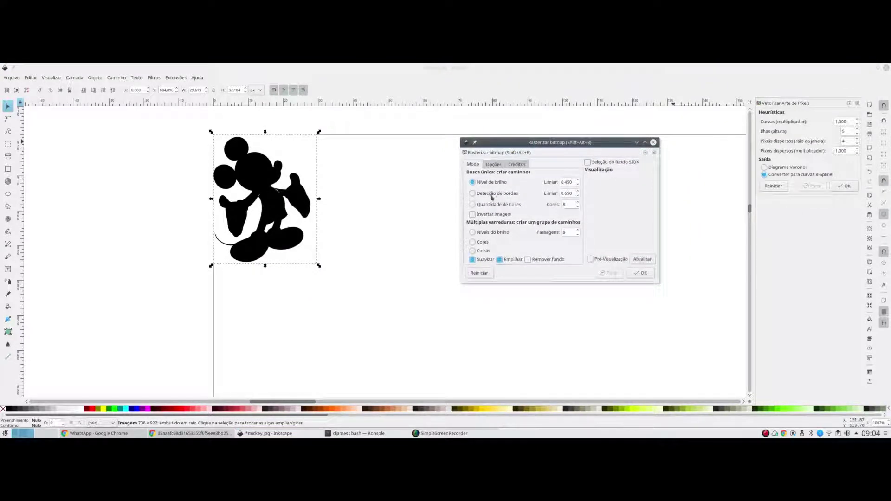
click(472, 193)
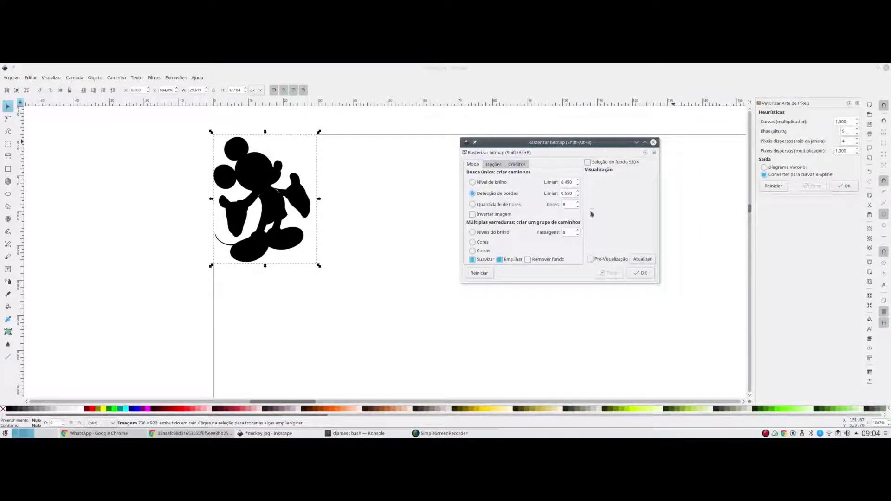
click(590, 259)
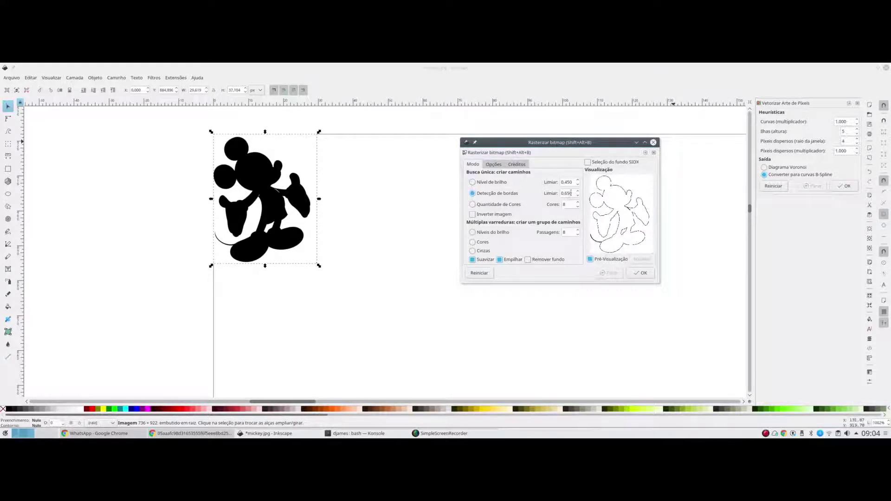
Set the edge detection threshold to 0.150, trace the Mickey image into a path and close the tracing dialog
drag(572, 193, 566, 193)
key(Return)
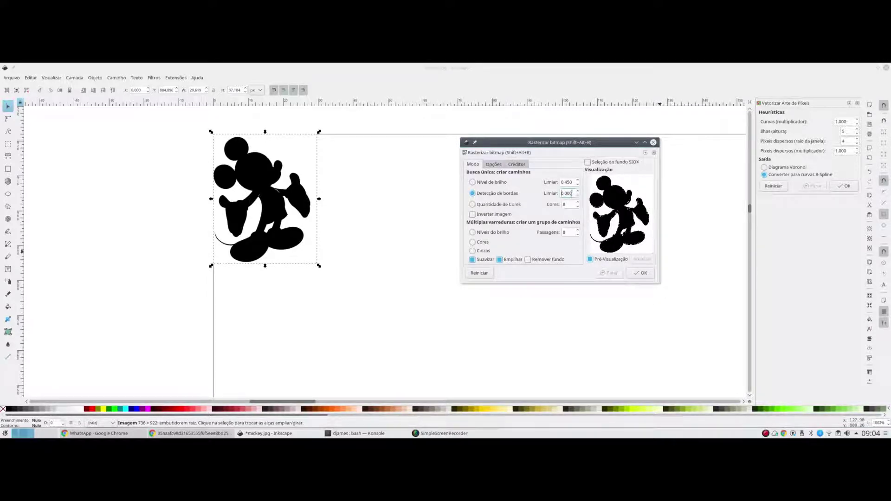
scroll(579, 194, up, 1)
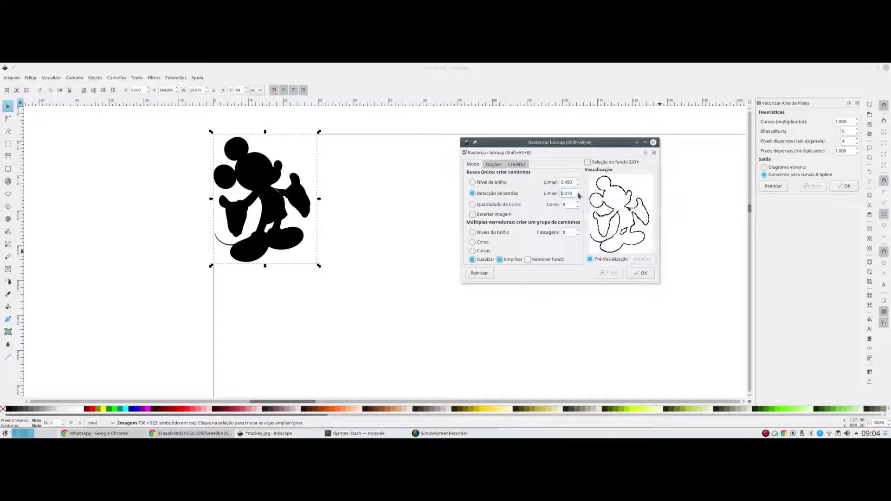
scroll(579, 196, up, 1)
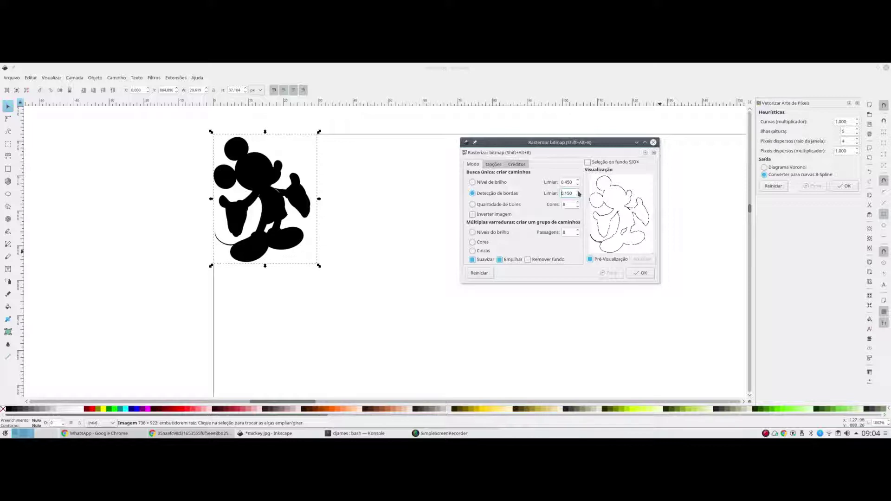
click(645, 277)
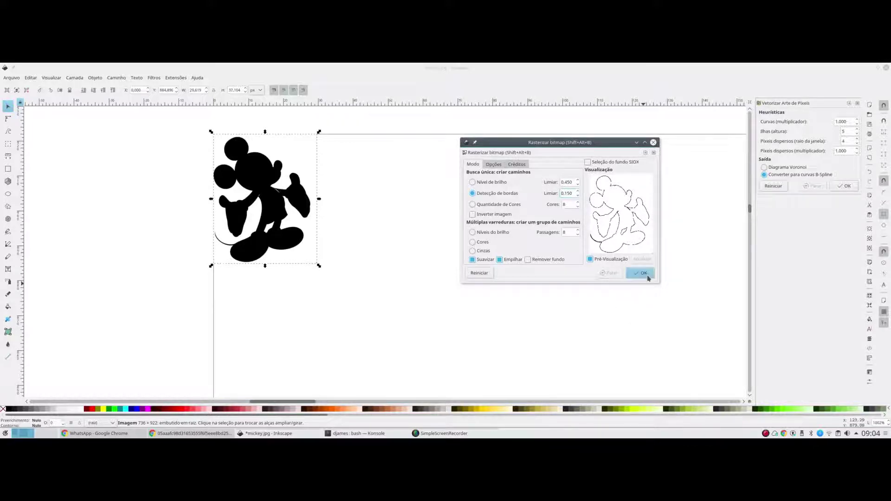
click(653, 142)
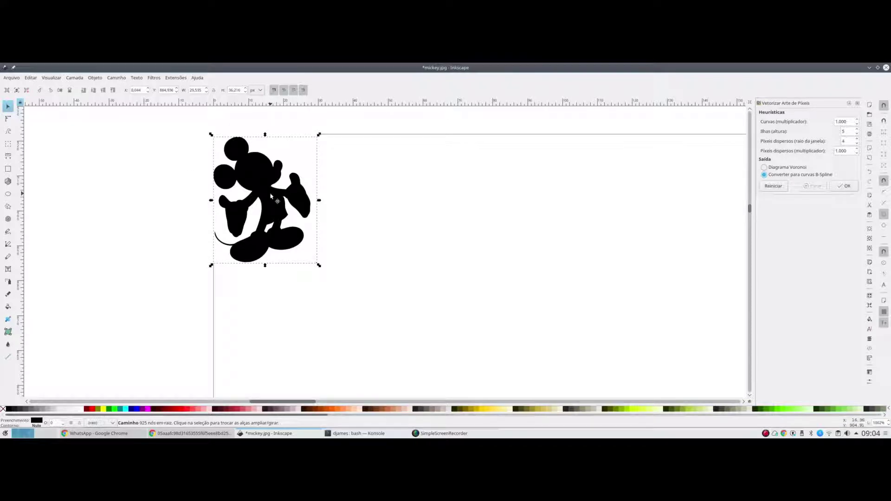
Resize the page to the traced path and save the drawing as mickey.dxf in Desktop Cutting Plotter (AutoCAD DXF R14) format with mm units
click(32, 79)
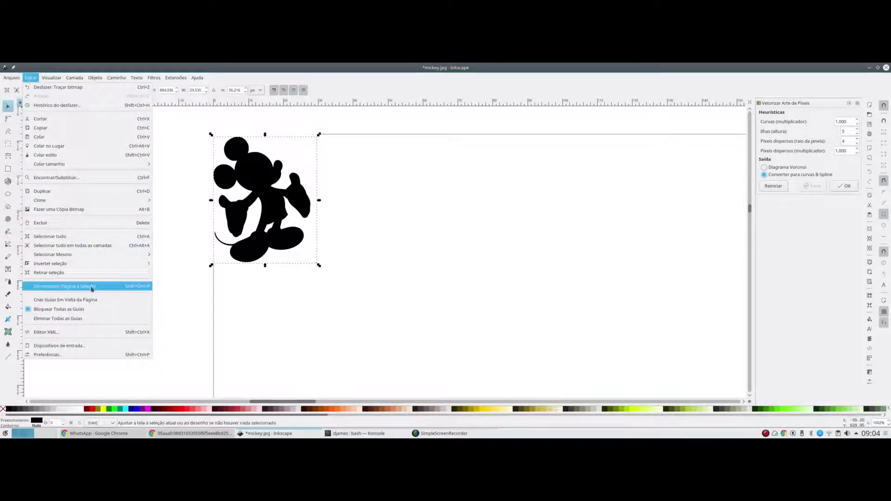
click(92, 287)
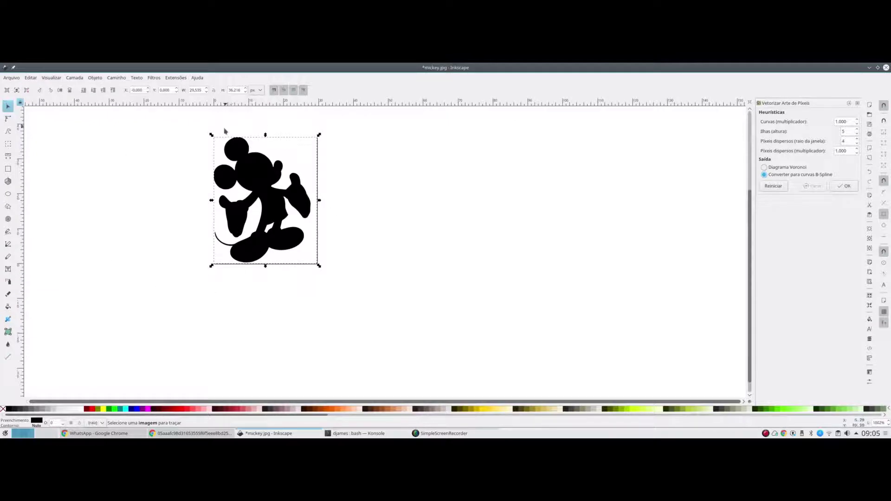
click(12, 78)
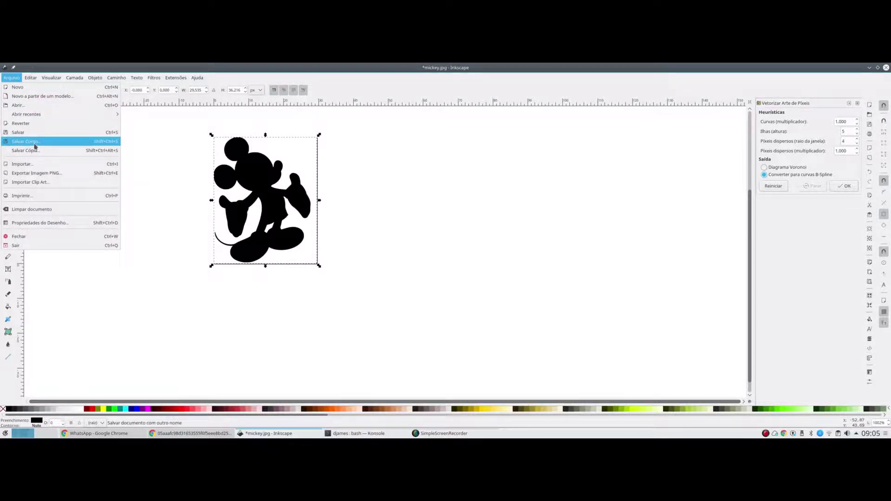
click(35, 144)
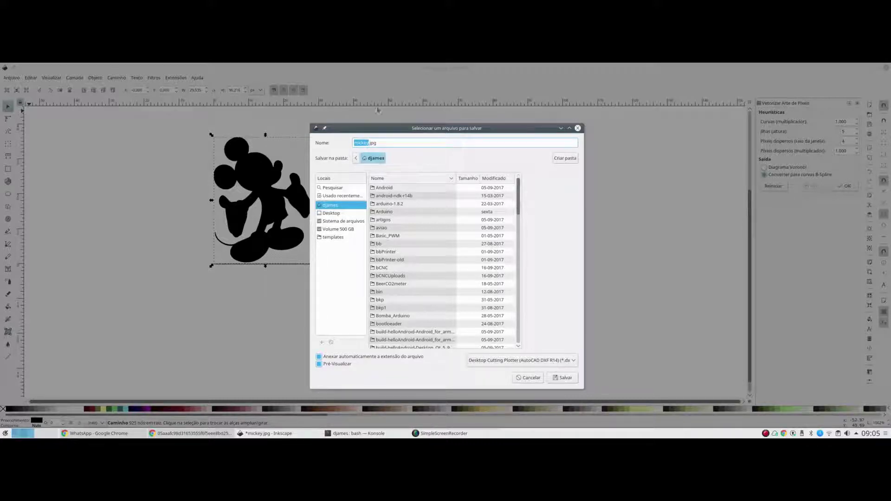
click(382, 142)
text(dxf)
click(565, 378)
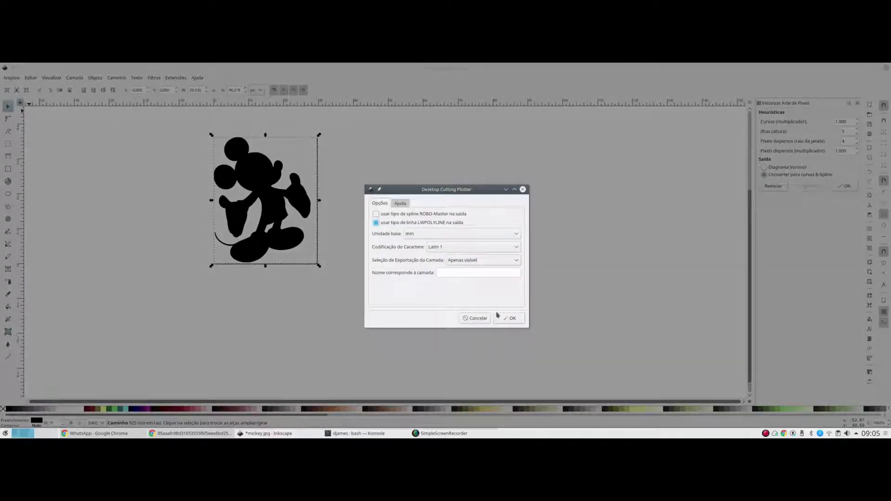
click(509, 321)
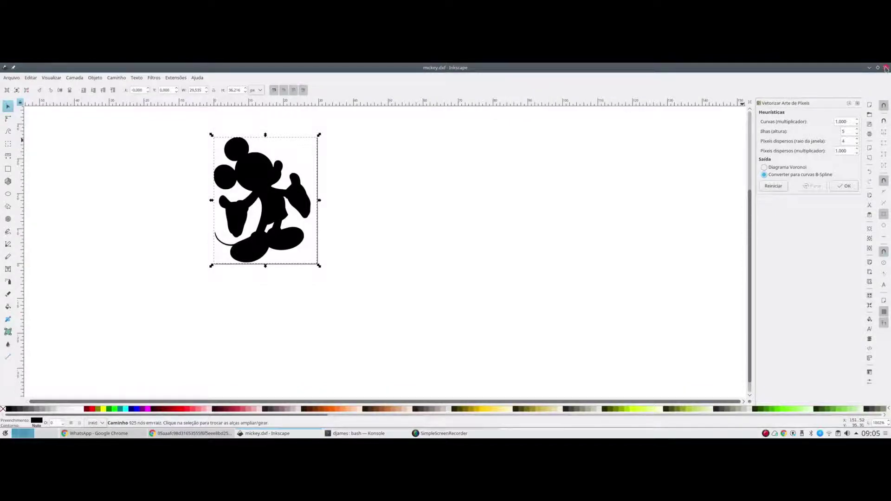
Close the Inkscape drawing without saving it as SVG and minimize the screen recorder window
click(887, 69)
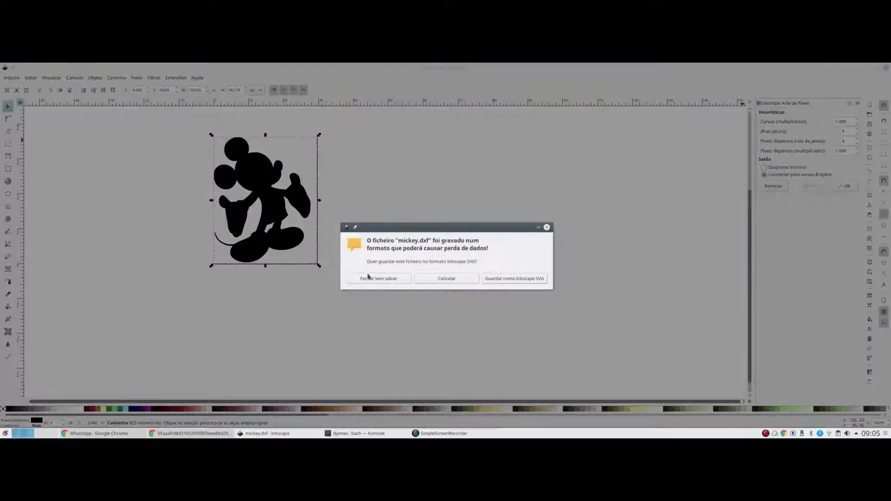
click(370, 277)
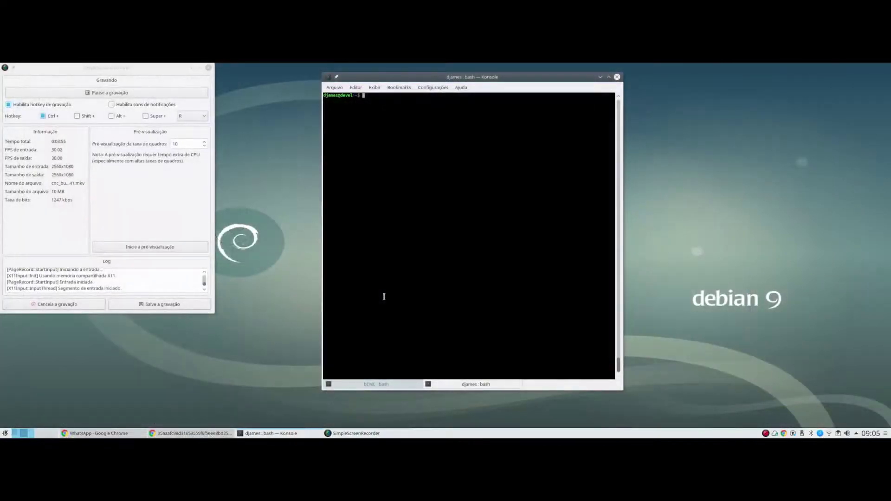
click(198, 69)
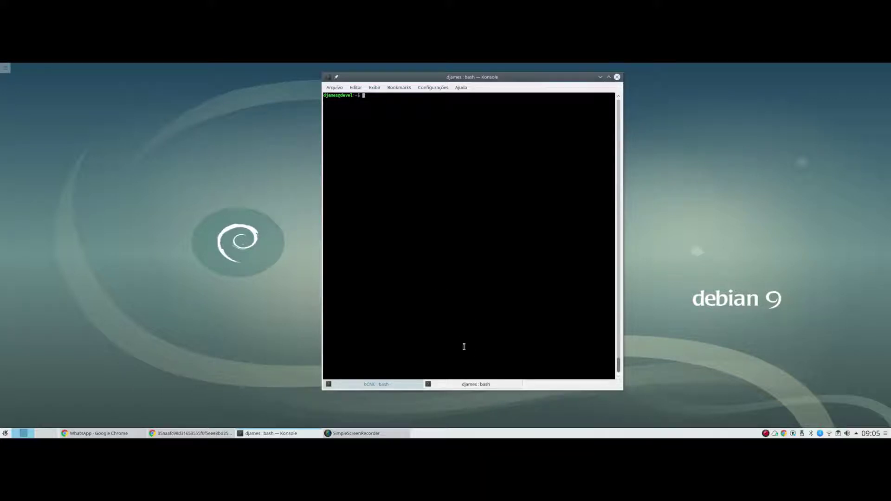
Launch QCAD and open mickey.dxf from the home folder
key(alt+F2)
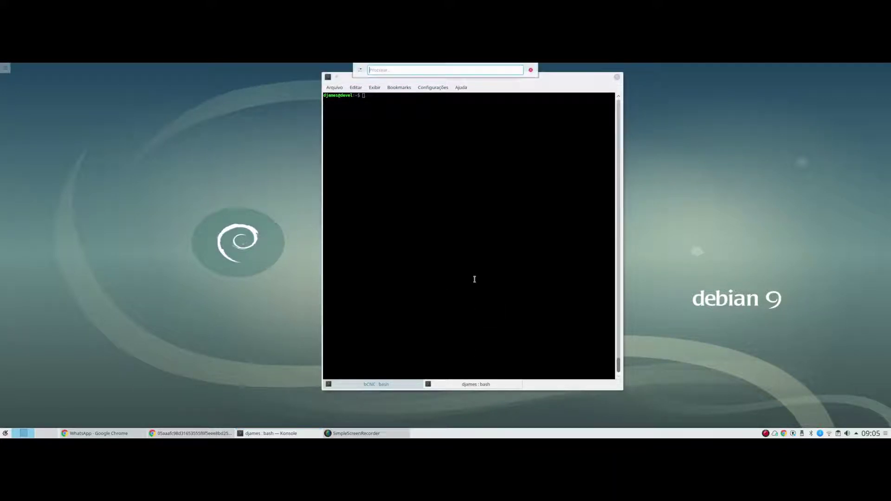
text(qcad)
key(Return)
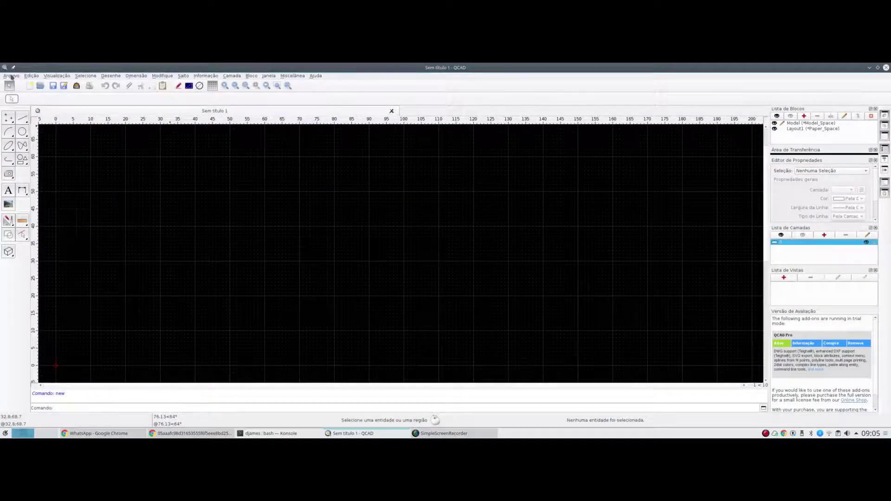
click(11, 76)
click(29, 101)
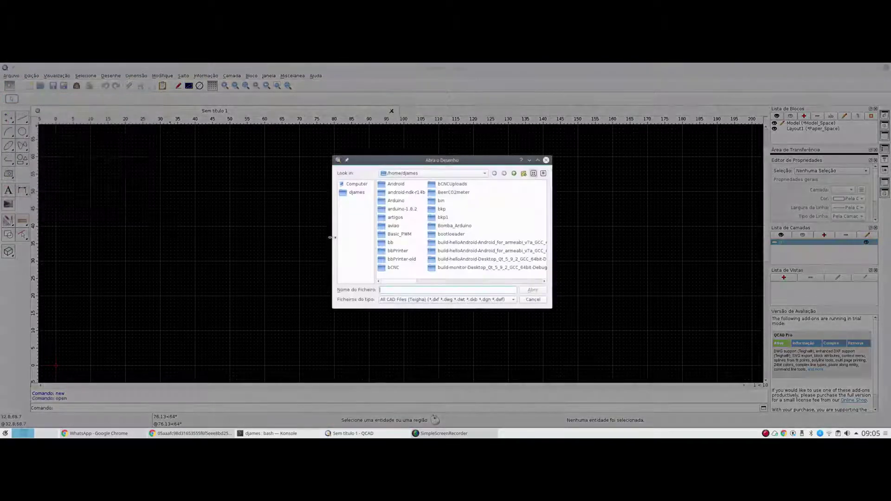
text(mi)
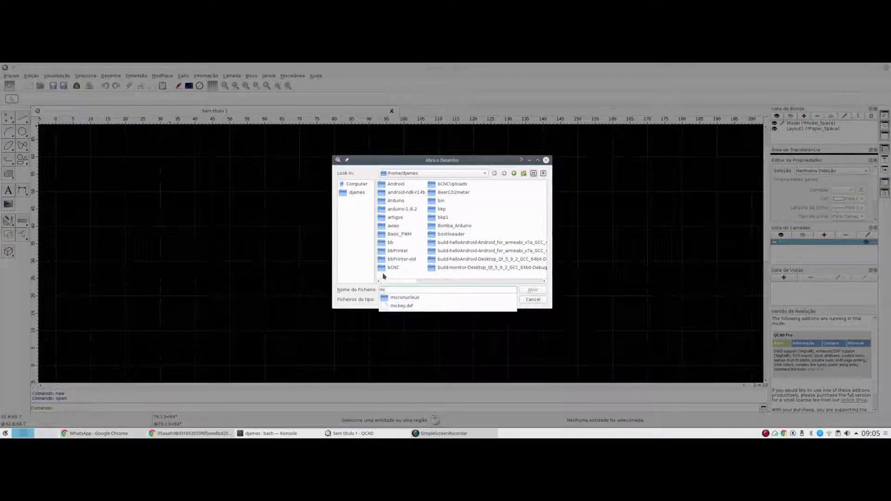
click(403, 305)
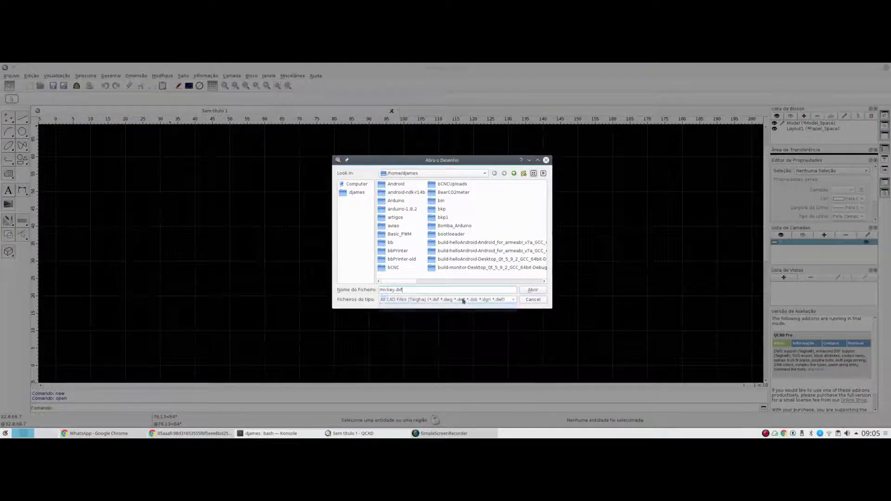
click(532, 290)
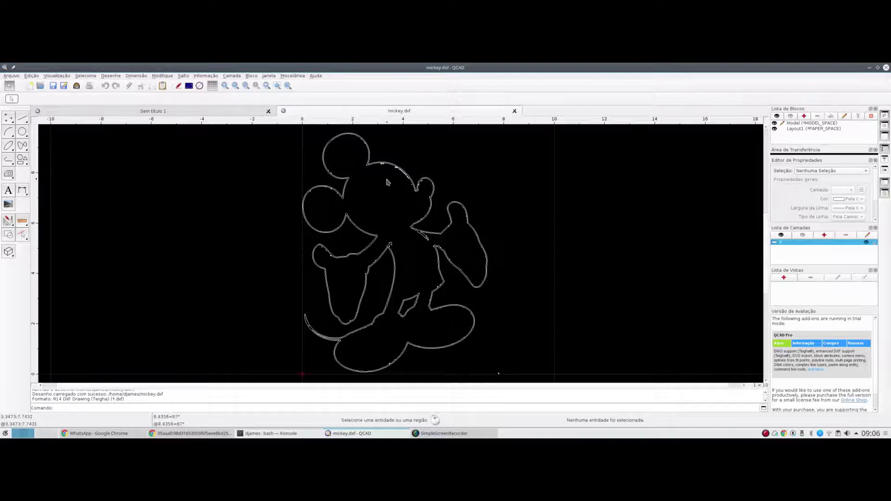
Save mickey.dxf over itself, keeping the R14 DXF format, and close QCAD
click(11, 76)
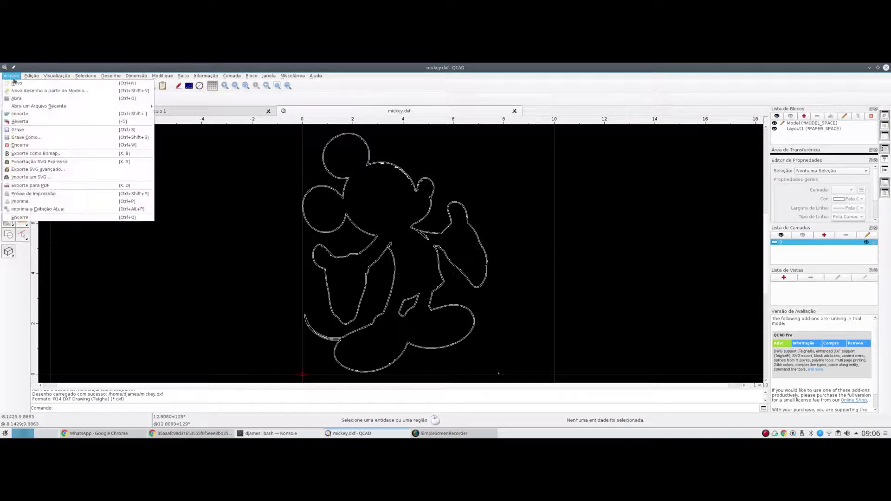
click(25, 130)
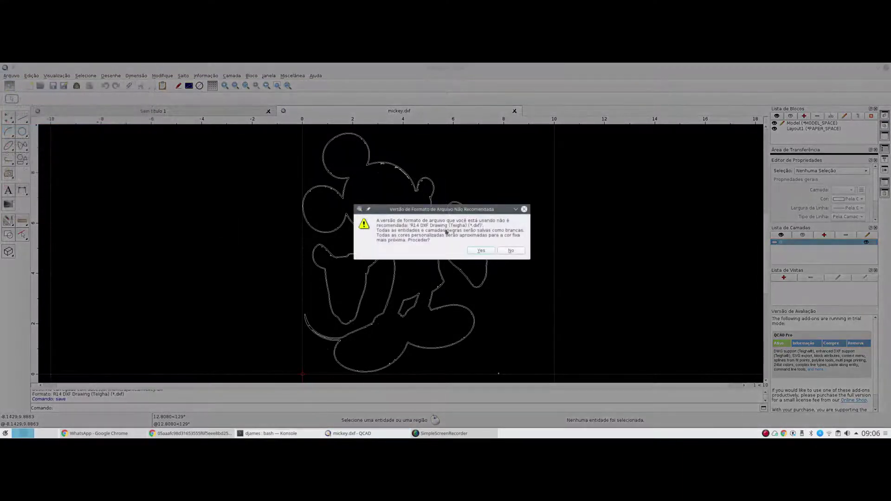
click(483, 252)
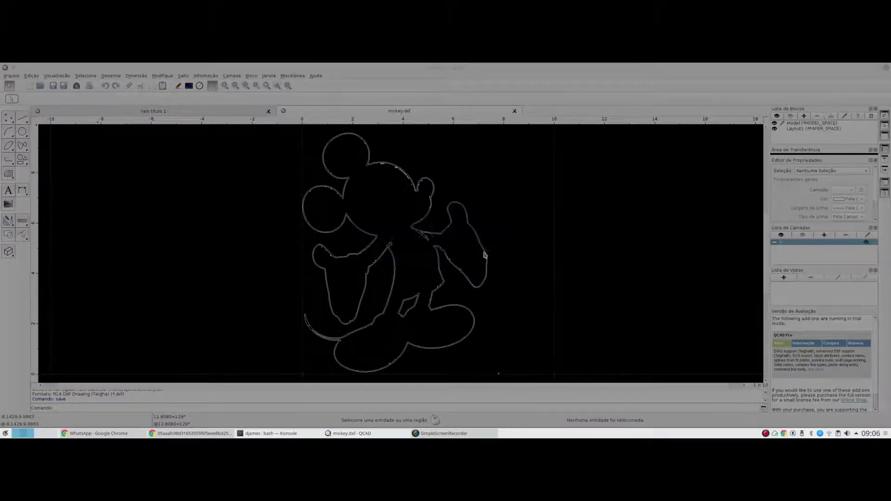
click(886, 67)
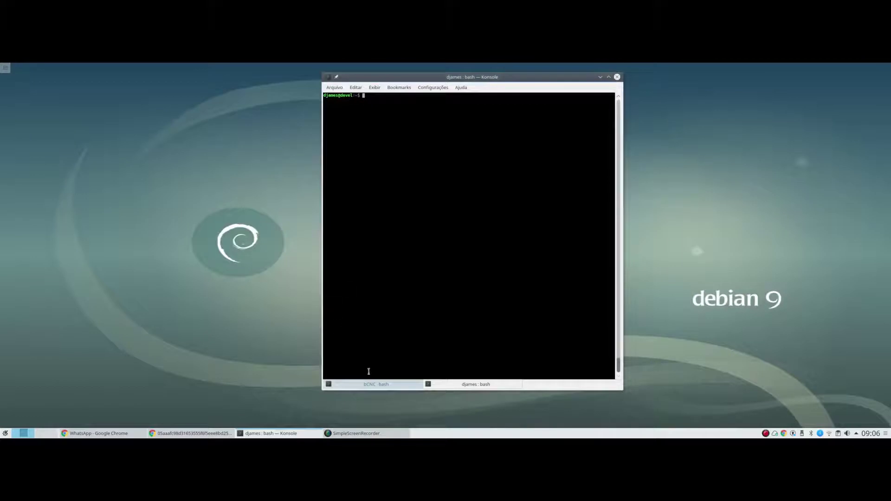
Clear the terminal session in the bCNC folder, launch bCNC with ./bCNC and move its window toward the middle of the desktop
click(374, 385)
key(ctrl+l)
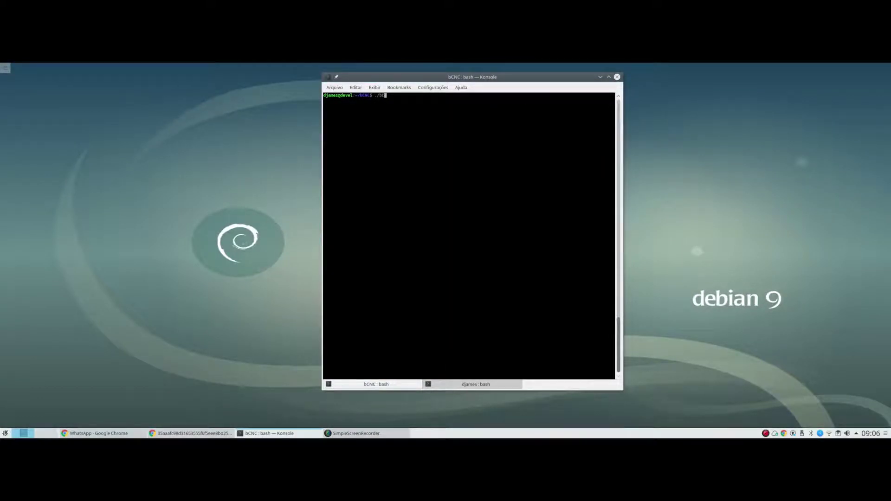
text(./bCNC)
key(Return)
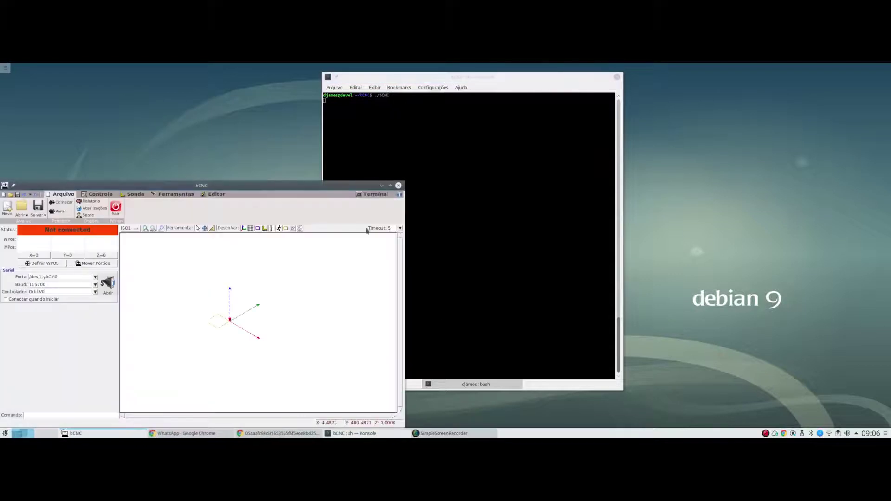
drag(298, 185, 393, 111)
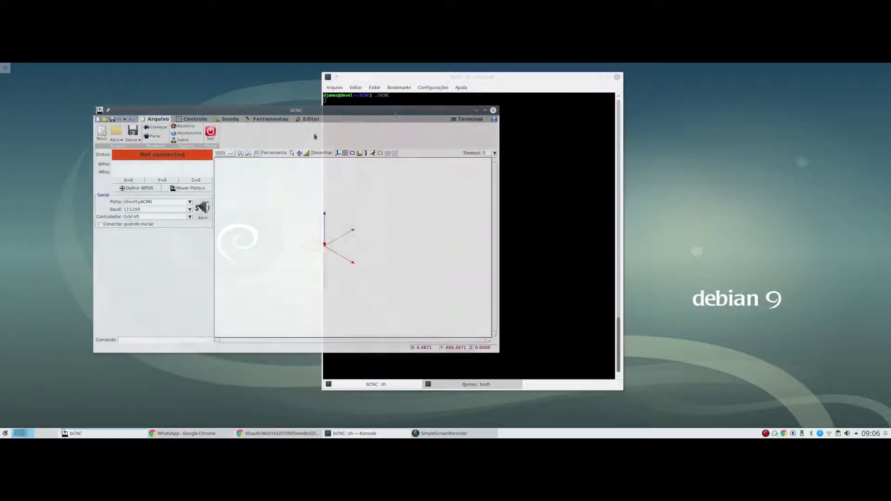
Open mickey.dxf from the home folder in bCNC
click(116, 132)
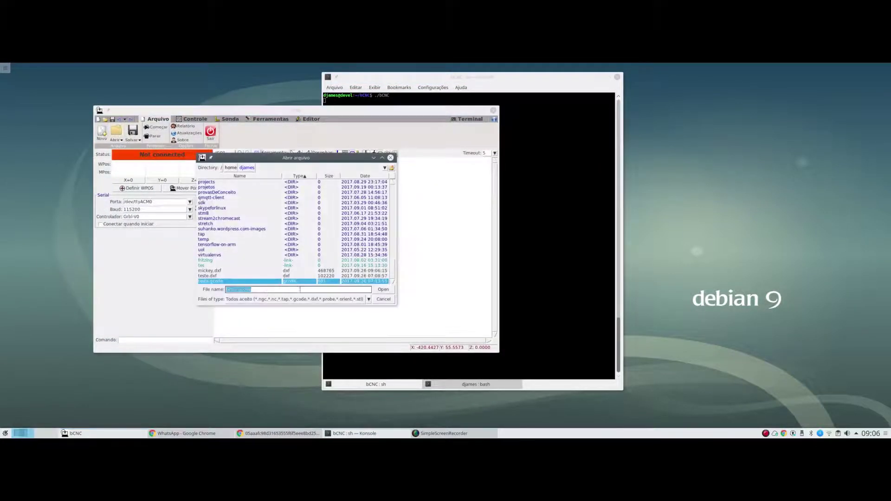
text(mickey.dxf)
key(Return)
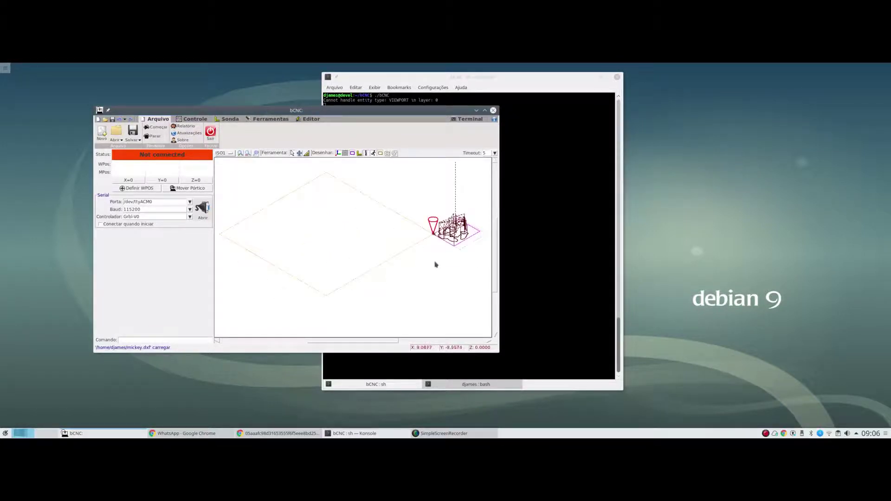
scroll(440, 261, up, 2)
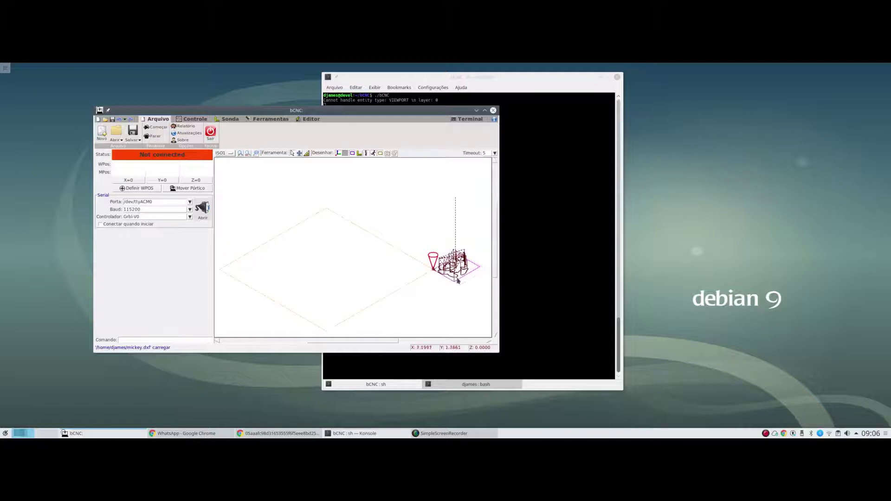
Examine the loaded Mickey toolpath up close in the bCNC canvas
scroll(457, 280, left, 1)
scroll(458, 281, right, 4)
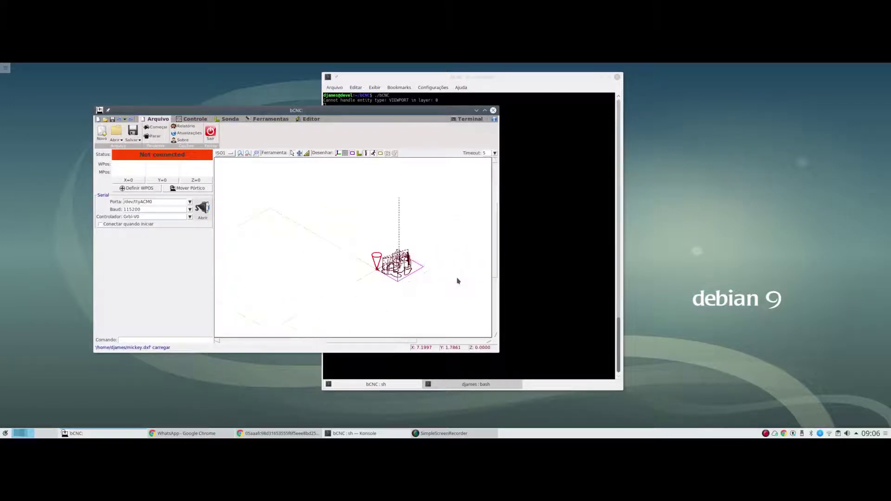
scroll(353, 277, up, 5)
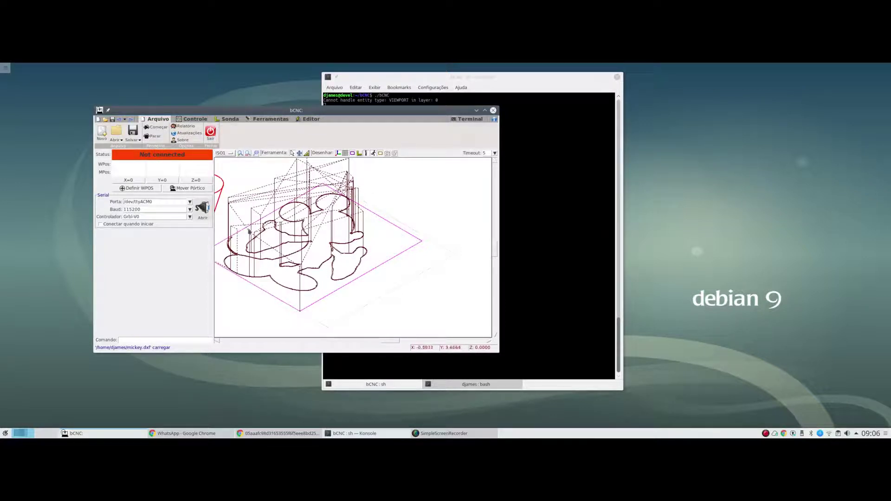
Arrange the bCNC and Konsole windows side by side and switch the terminal to the home-folder bash session
drag(341, 114, 246, 94)
click(476, 79)
drag(476, 80, 520, 101)
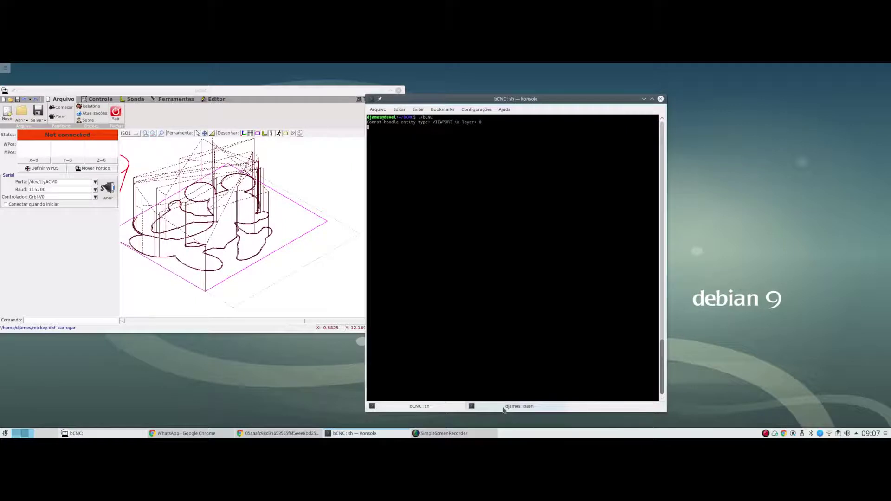
click(503, 408)
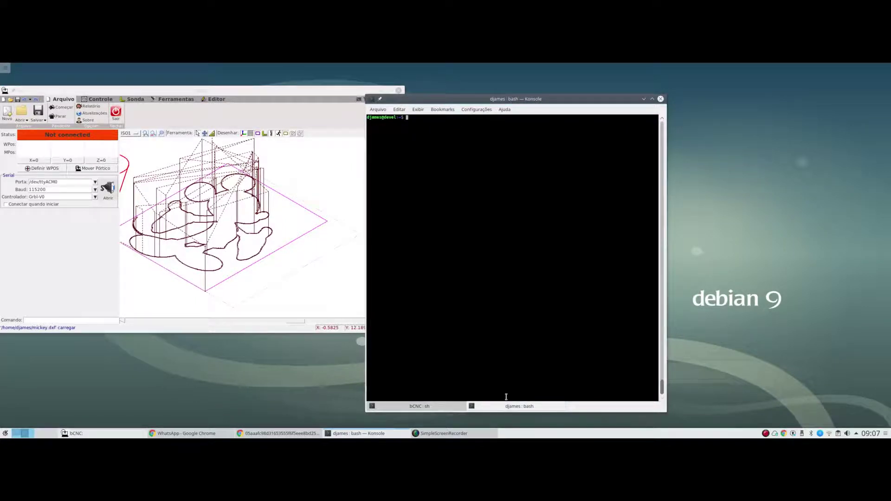
Save the toolpath from bCNC as mickey.gcode in the home folder
click(197, 139)
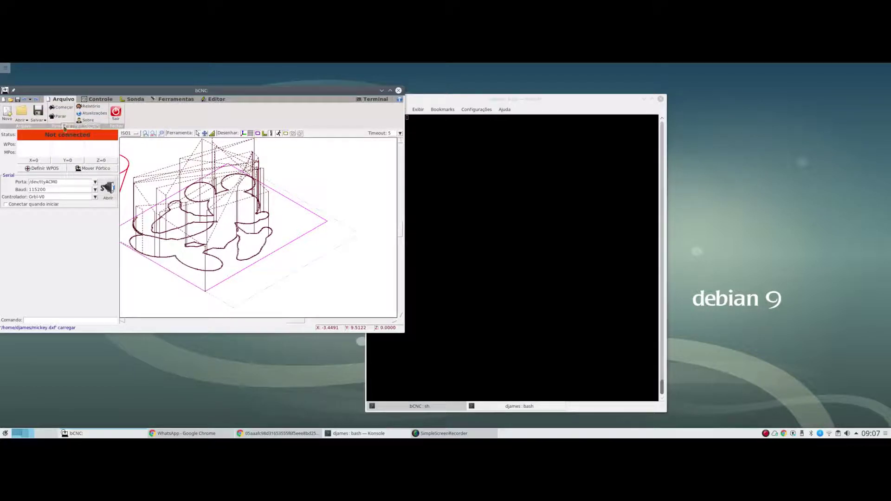
click(38, 112)
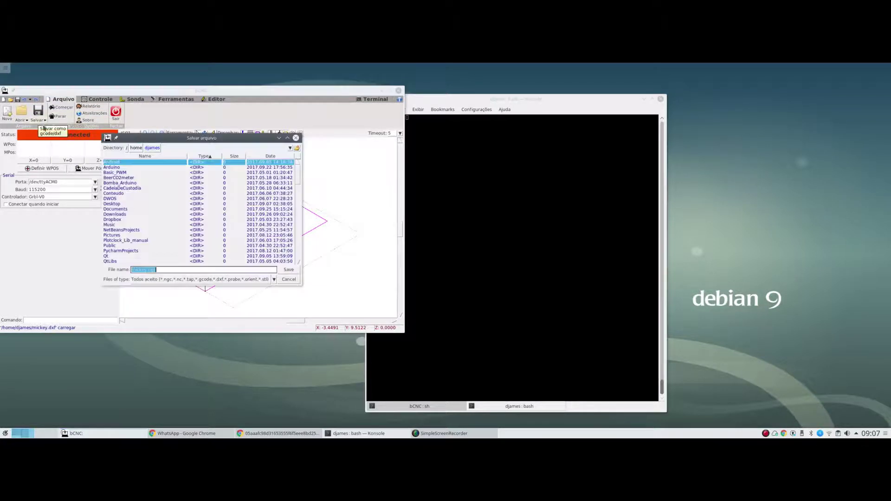
click(164, 270)
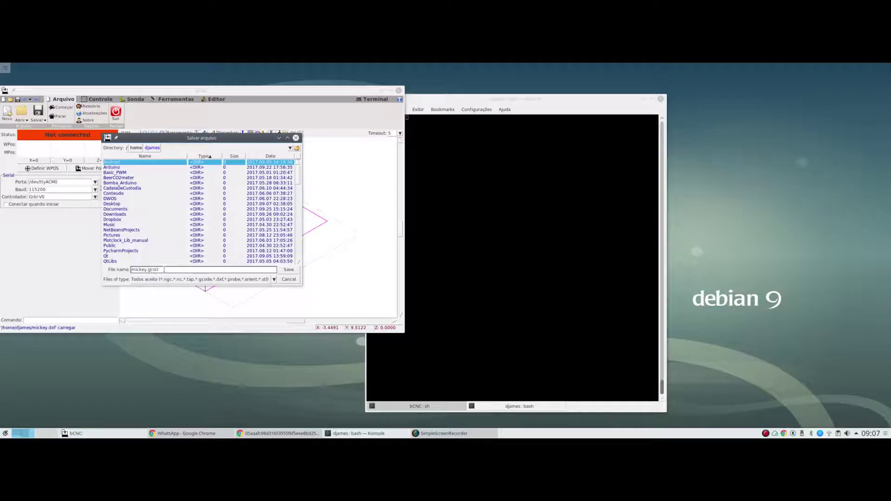
click(288, 270)
In the home-folder terminal session, enter the command that runs the G-code servo shell script on the Mickey file
click(489, 222)
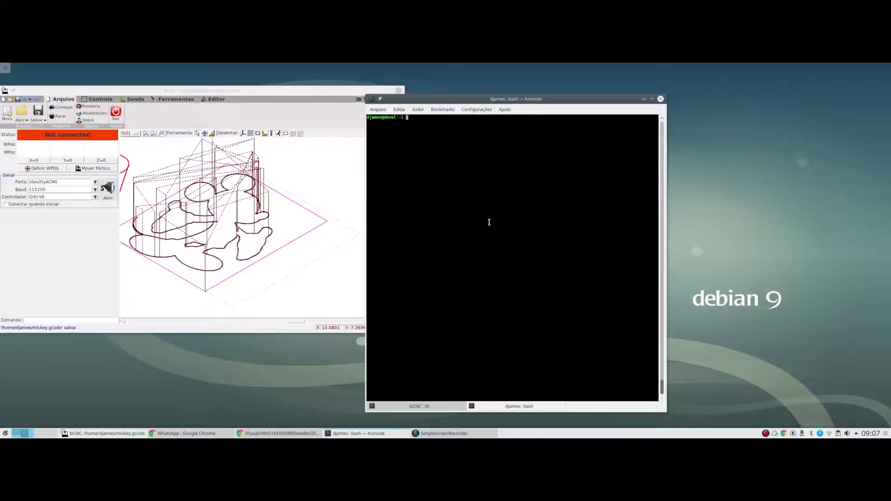
text(./gcof)
key(Tab)
text(mi)
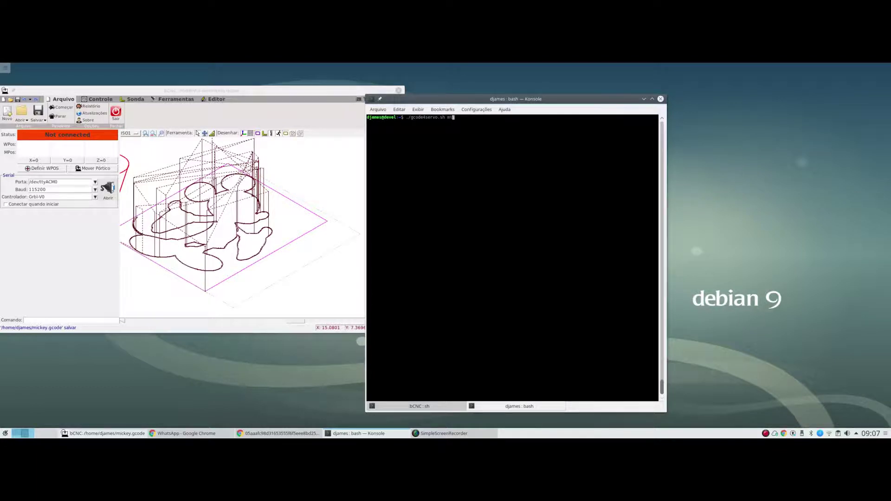